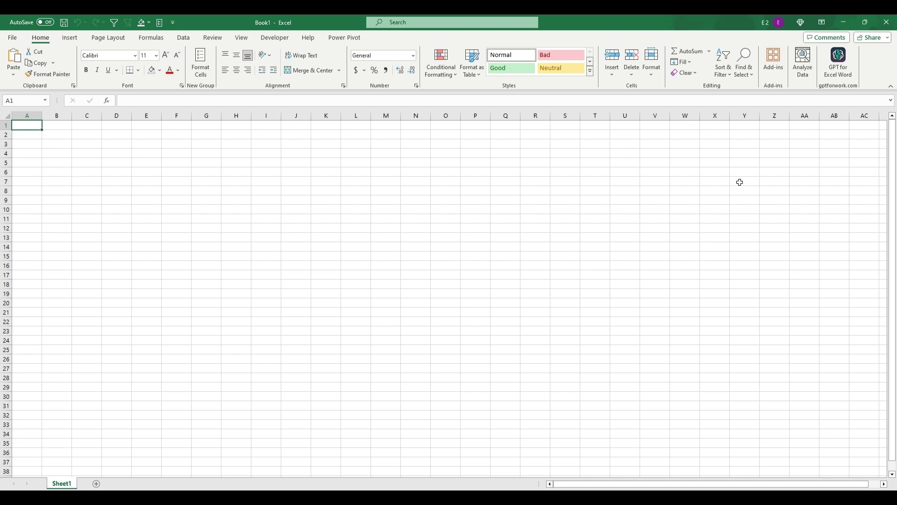
Show the My Add-ins dropdown with installed add-ins like Bing Maps and popular ones.
left_click(776, 67)
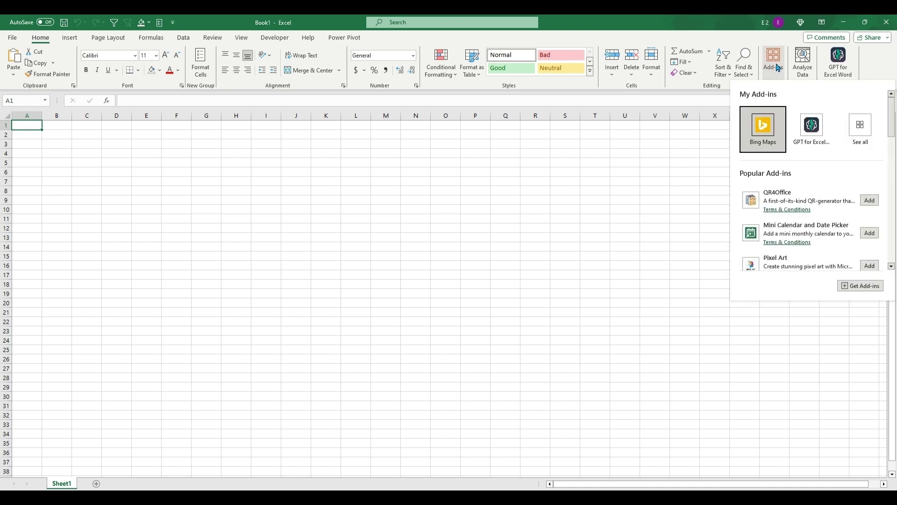
In Customize the Ribbon, expand and collapse the Add-ins group, then close without changes.
right_click(572, 90)
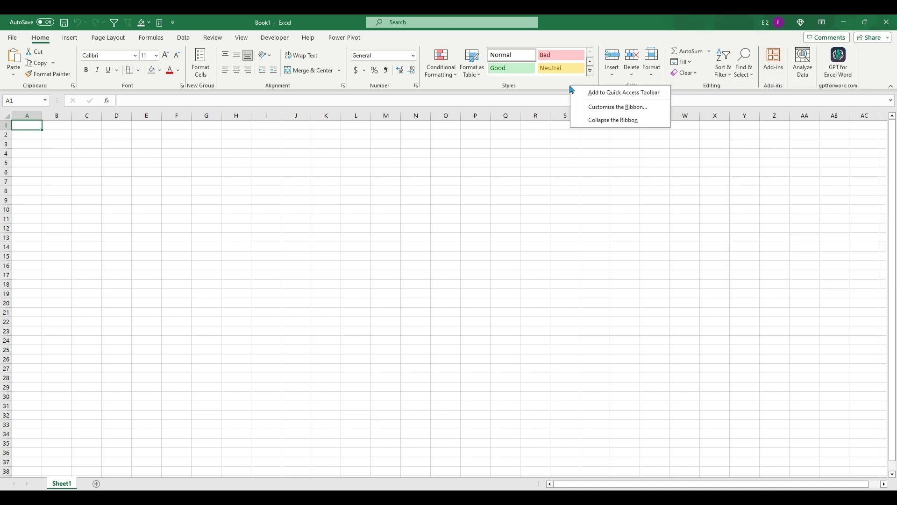
left_click(605, 107)
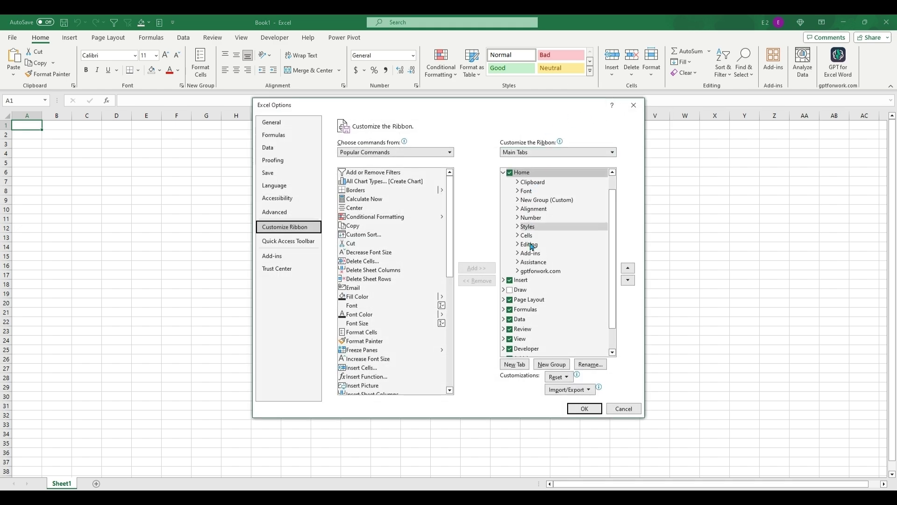
left_click(518, 253)
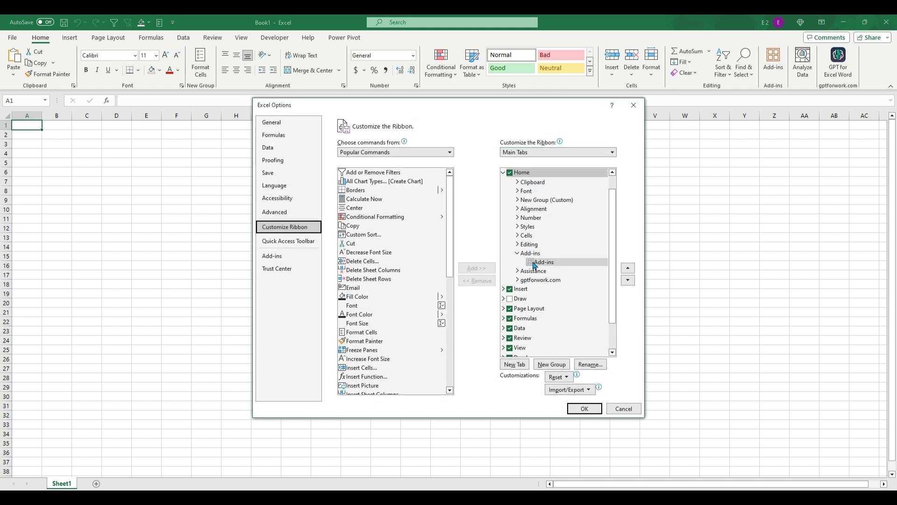
left_click(518, 253)
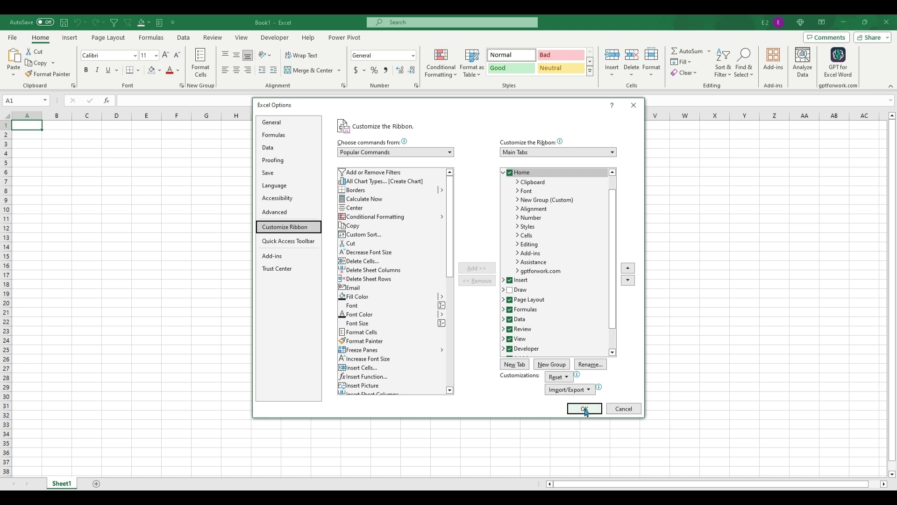
scroll(414, 255, "down", 4)
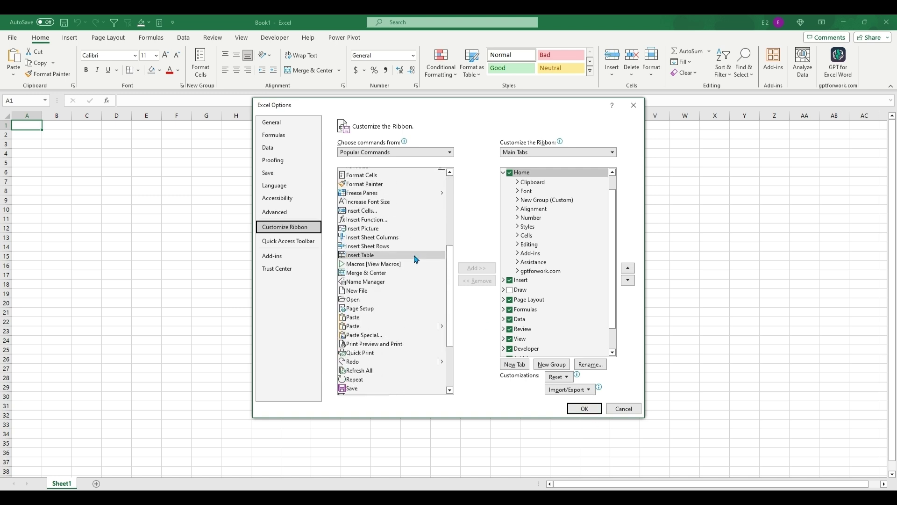
scroll(415, 257, "up", 3)
scroll(416, 259, "up", 2)
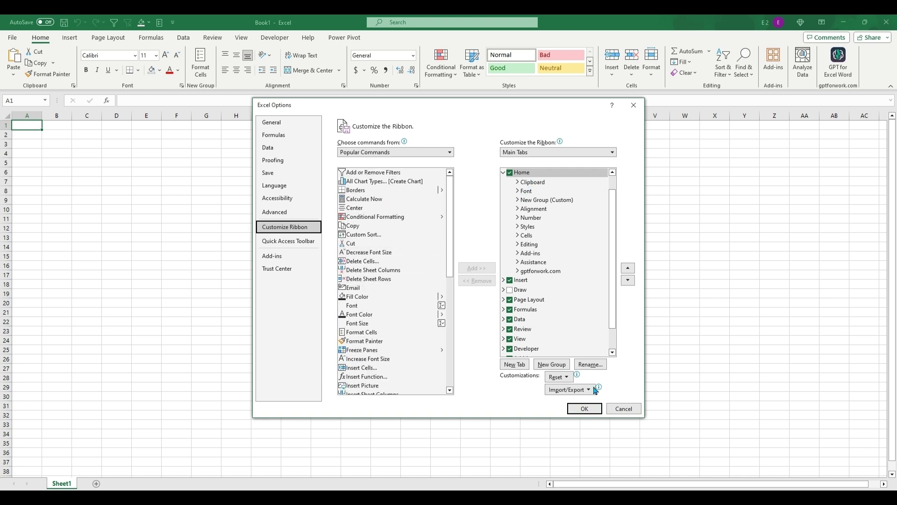
left_click(584, 410)
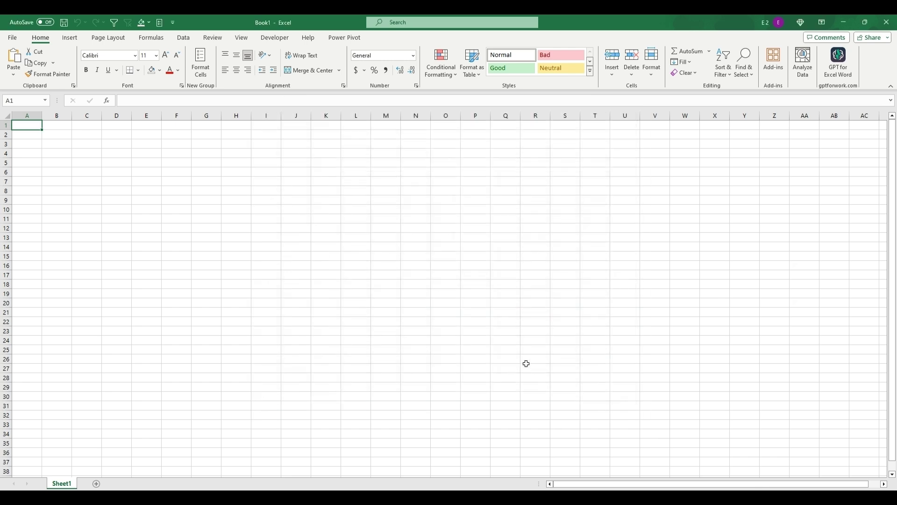
left_click(771, 77)
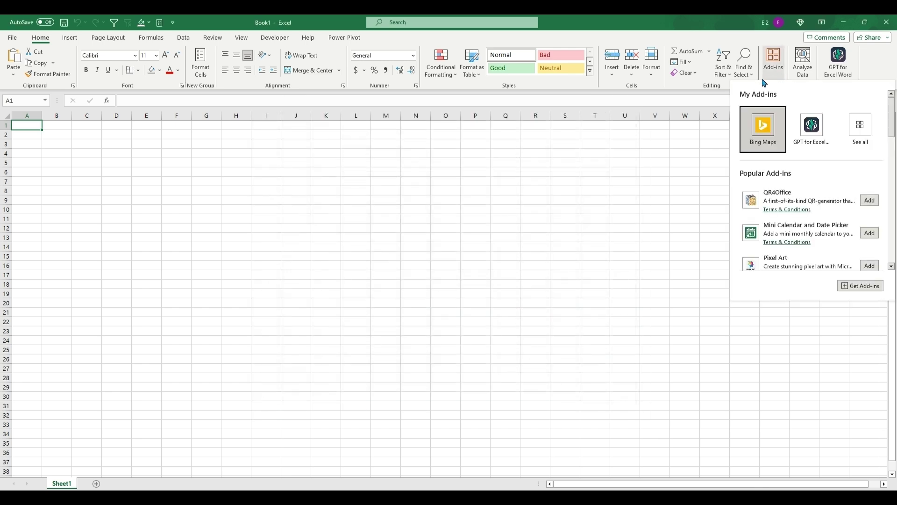
left_click(817, 132)
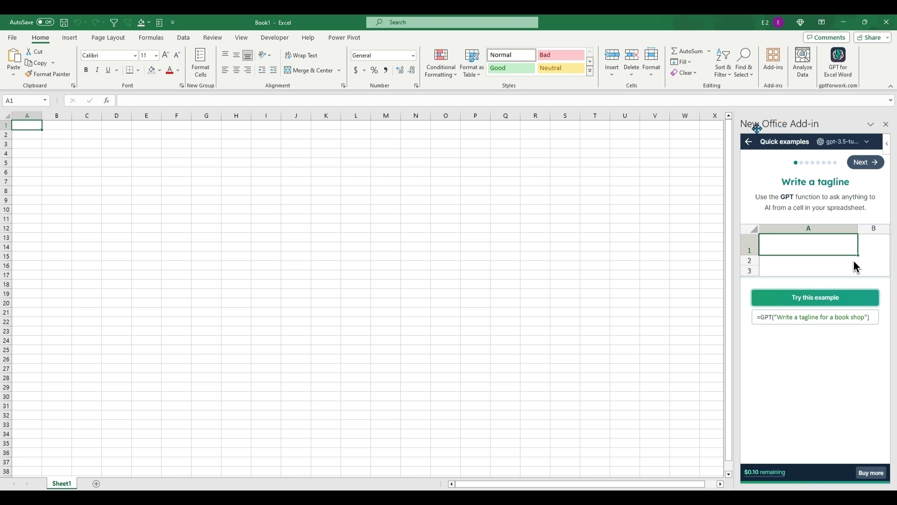
left_click(886, 124)
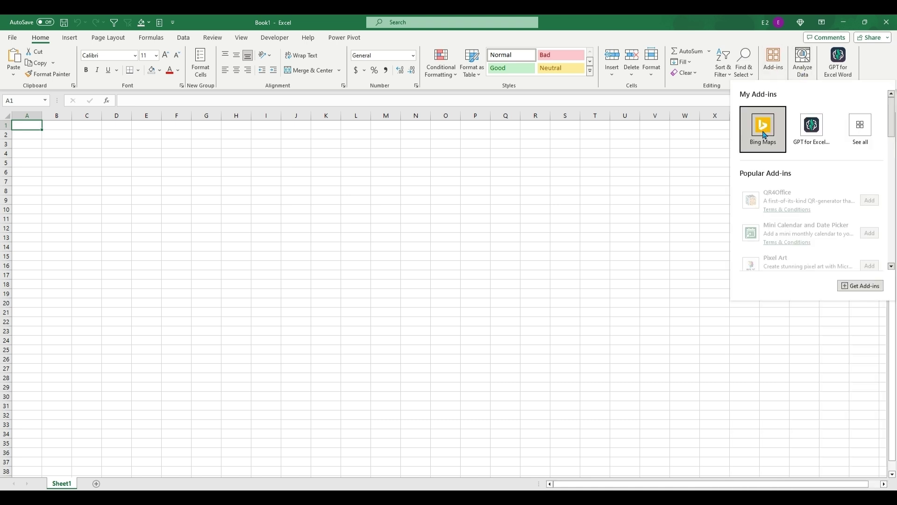
left_click(773, 61)
scroll(797, 236, "down", 5)
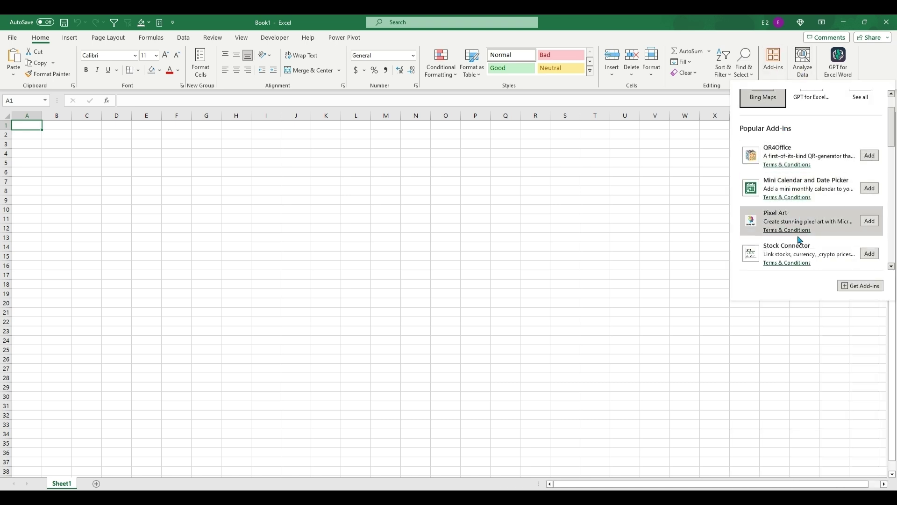
scroll(799, 239, "down", 4)
scroll(800, 239, "up", 8)
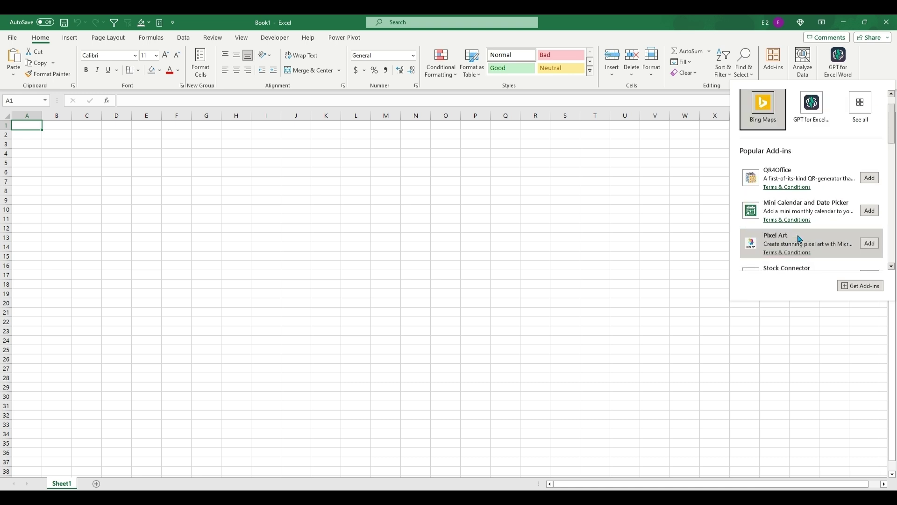
left_click(861, 285)
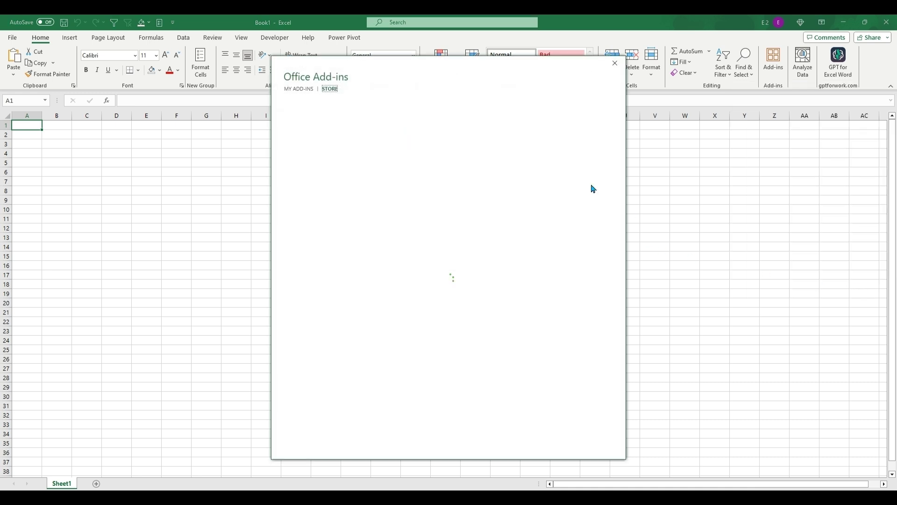
left_click(624, 66)
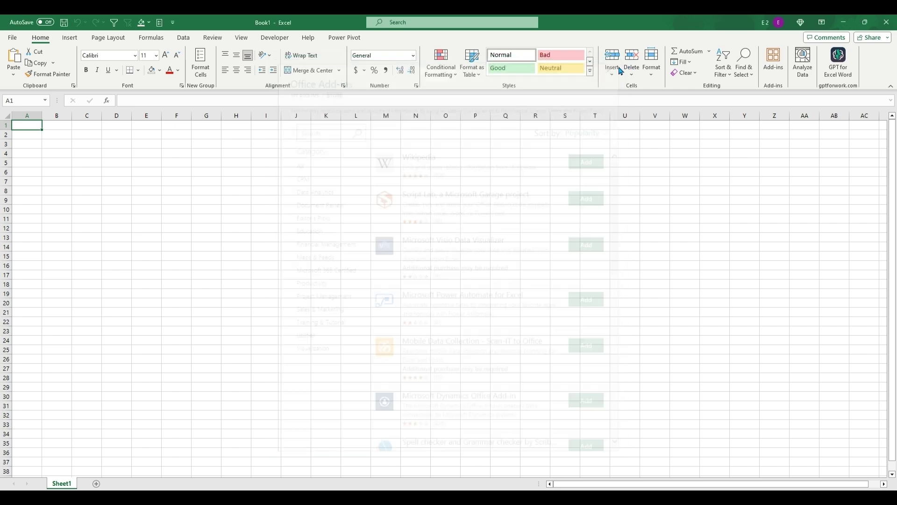
Insert the GPT for Excel 'Write a tagline' example, generating a book-shop tagline in A1.
left_click(830, 77)
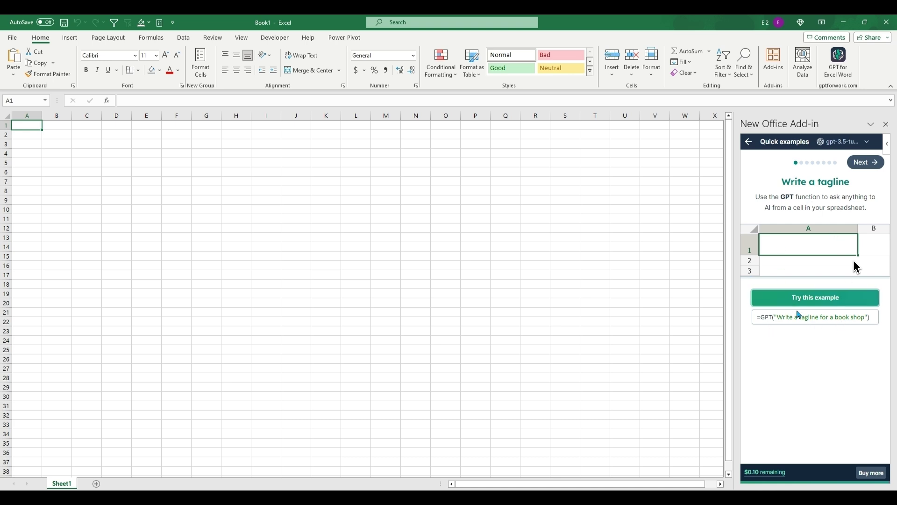
left_click(822, 298)
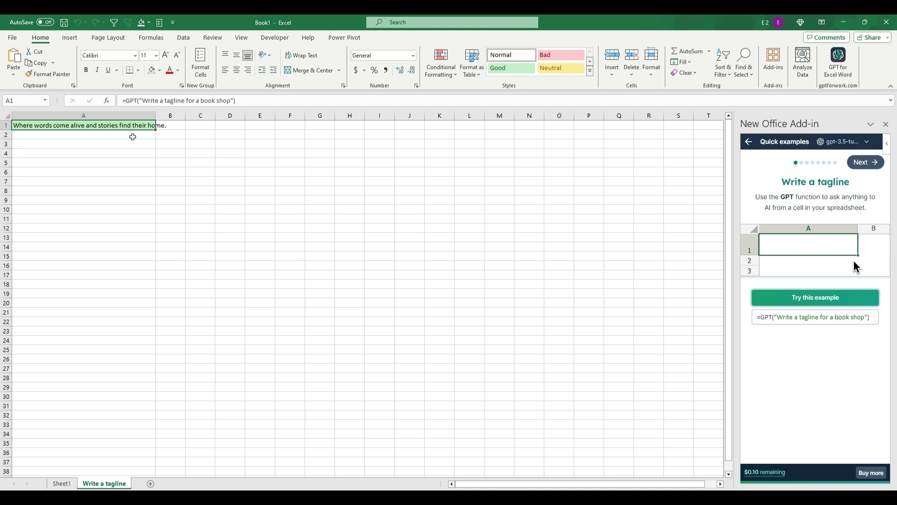
Autofit column A to the tagline and insert a GPT_TABLE function into C1.
double_click(155, 117)
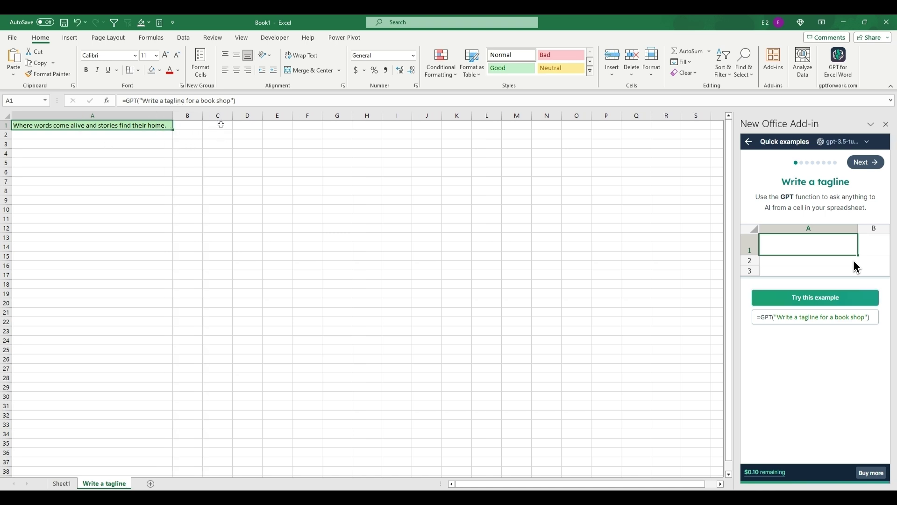
left_click(217, 128)
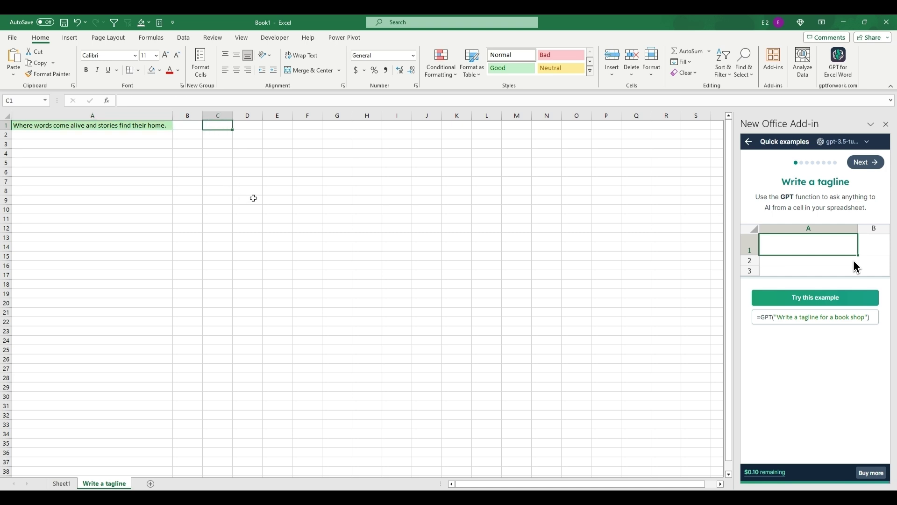
type("=gpt")
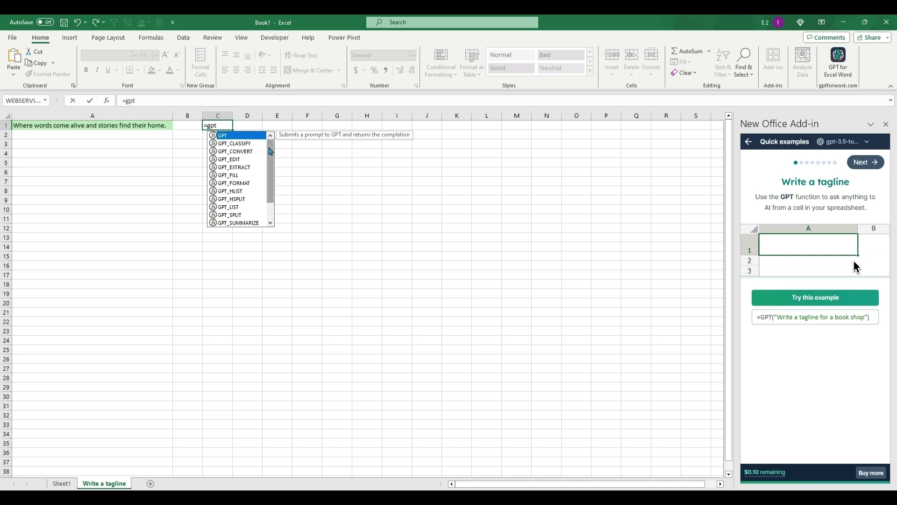
left_click_drag(272, 152, 273, 172)
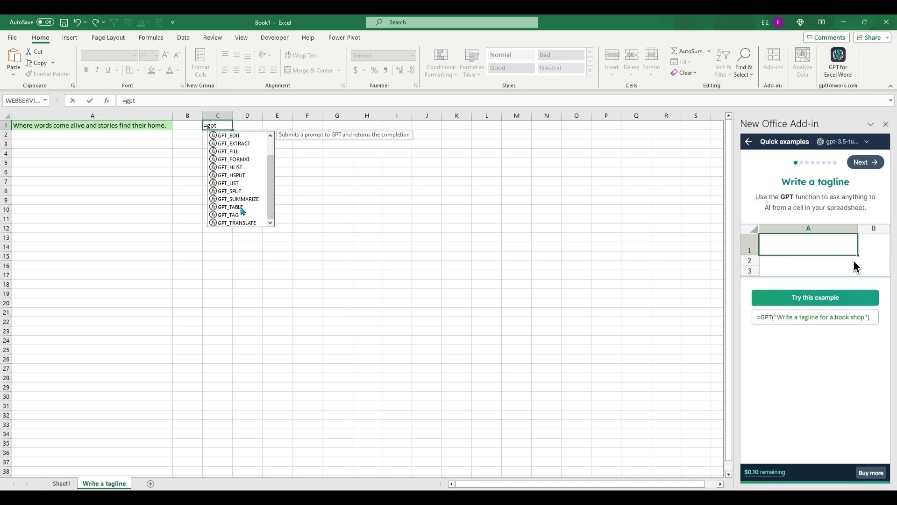
double_click(242, 208)
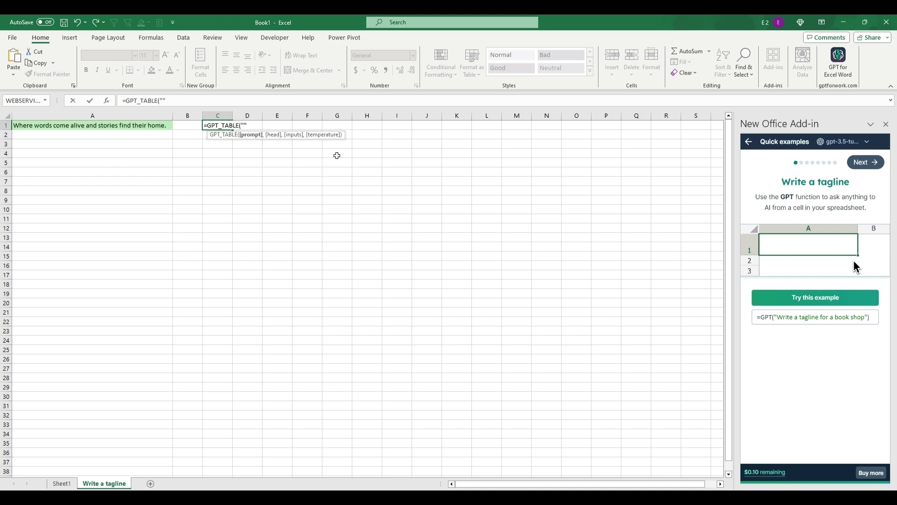
Give C1's GPT_TABLE the prompt 'What are the leading causes of Death in the United States'.
key("Left")
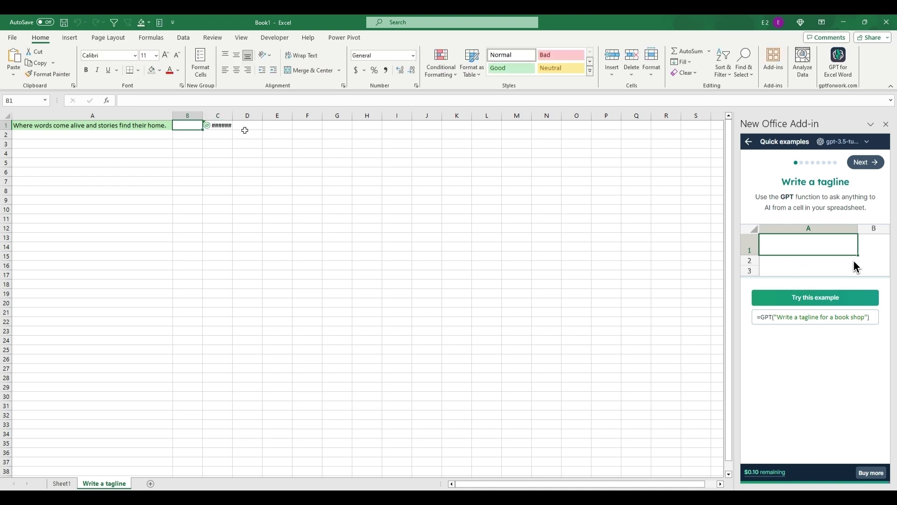
key("Right")
left_click(165, 102)
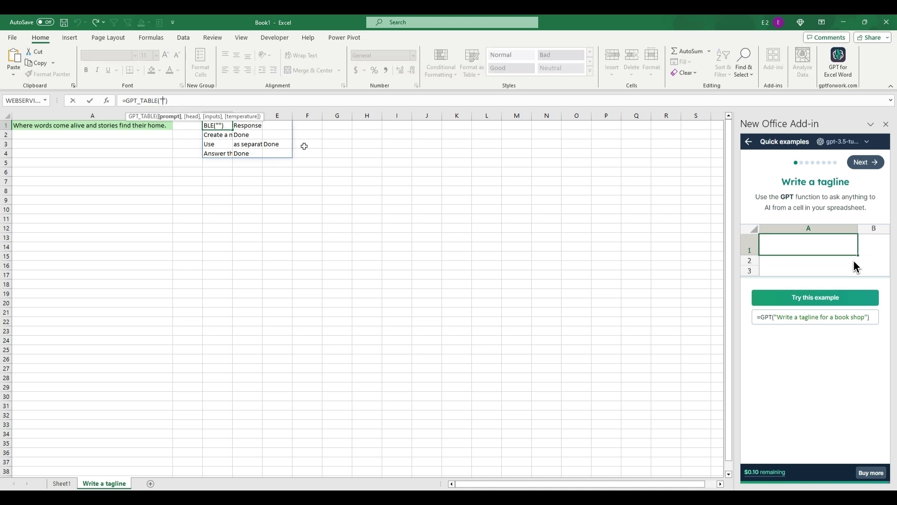
type("What are the ")
type("leading causes")
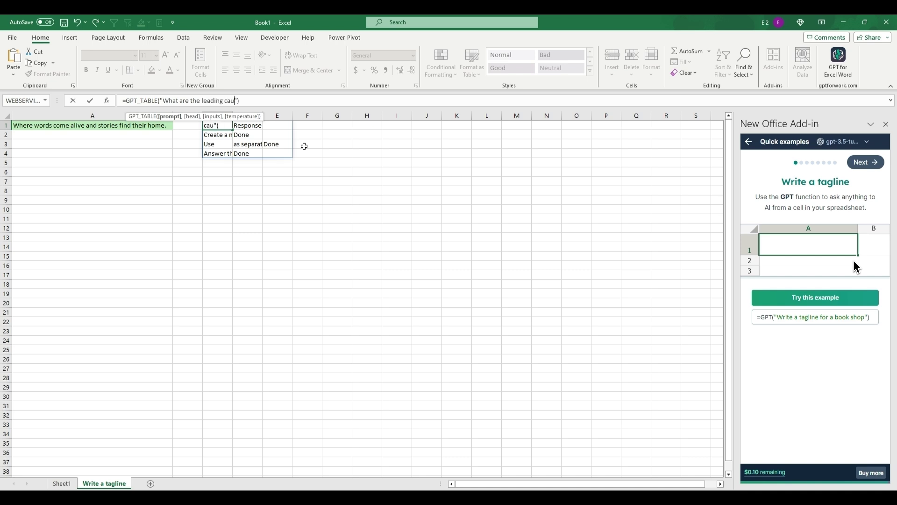
type(" of ")
type("Death ")
type("in the Unite")
type("d States")
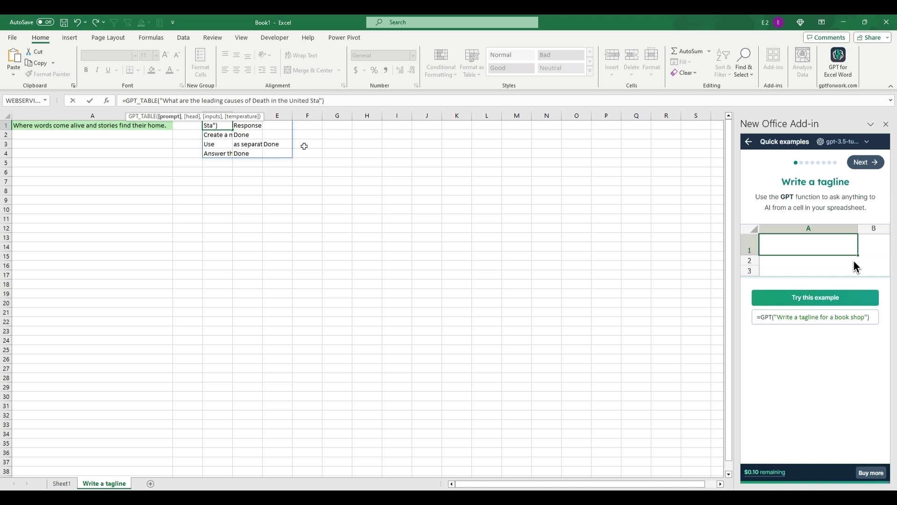
key("BackSpace")
key("Return")
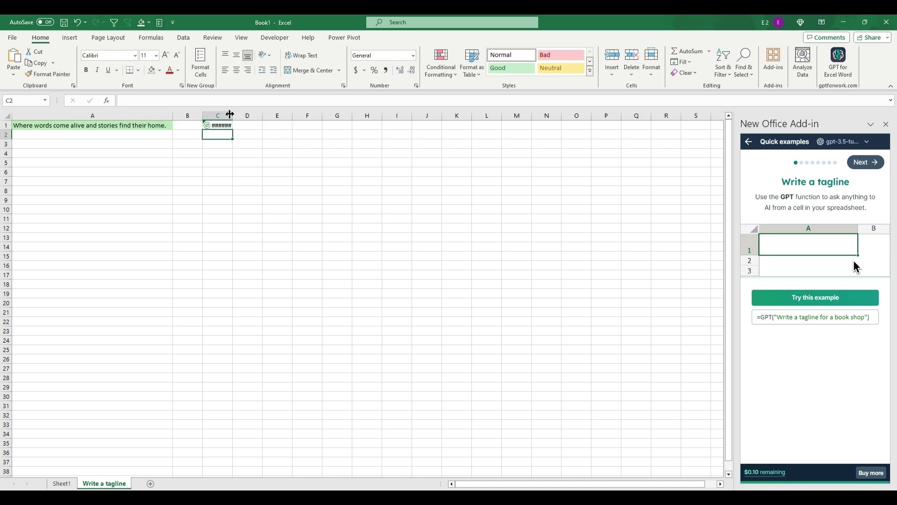
Autofit column C so the full C1:C11 causes-of-death list is readable.
left_click_drag(233, 115, 226, 115)
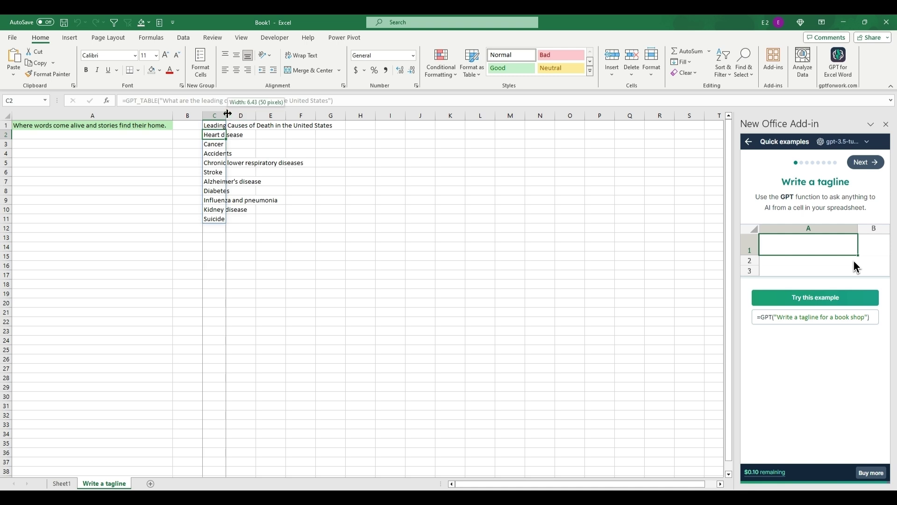
double_click(226, 116)
left_click(246, 125)
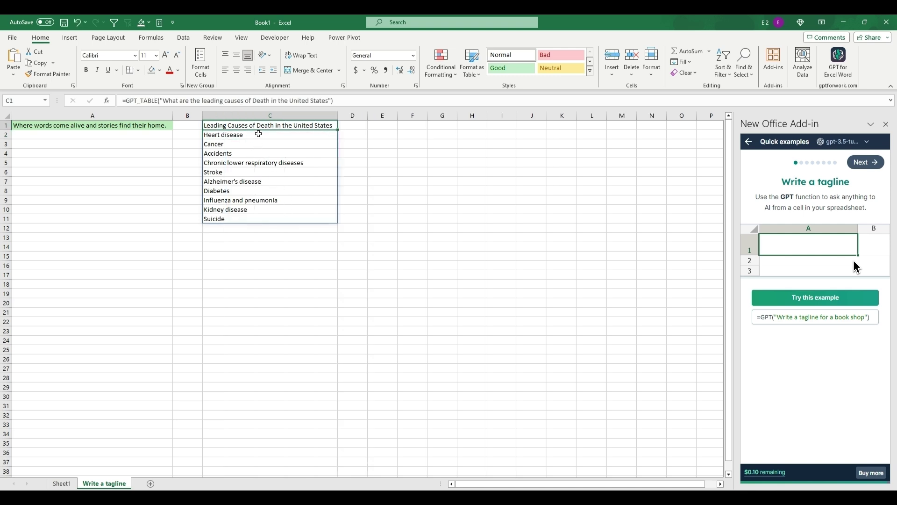
left_click_drag(259, 134, 261, 216)
left_click(372, 151)
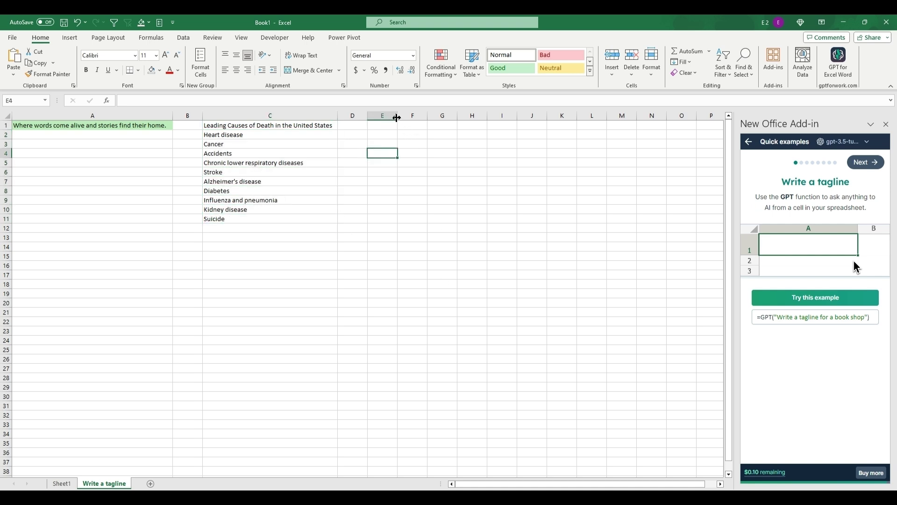
left_click(378, 127)
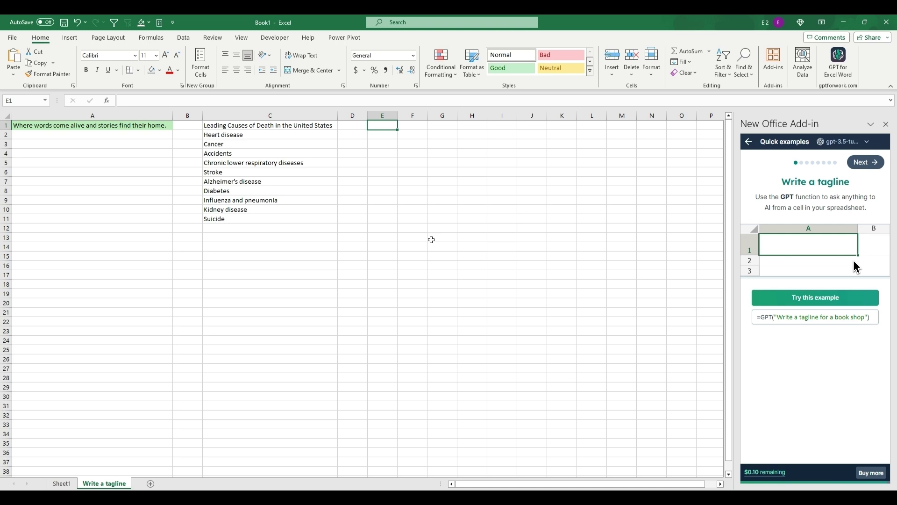
Enter a GPT_TRANSLATE formula in E1 translating the cause list into Spanish.
type("=")
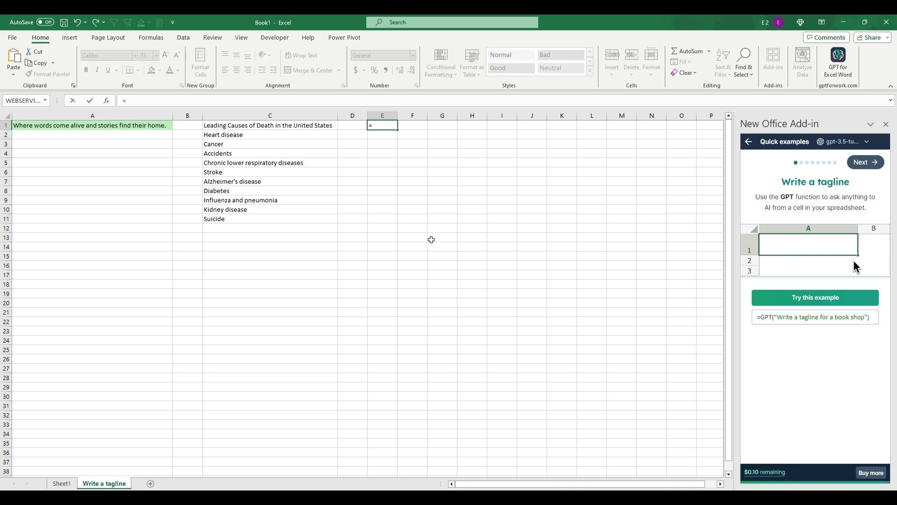
type("gpt")
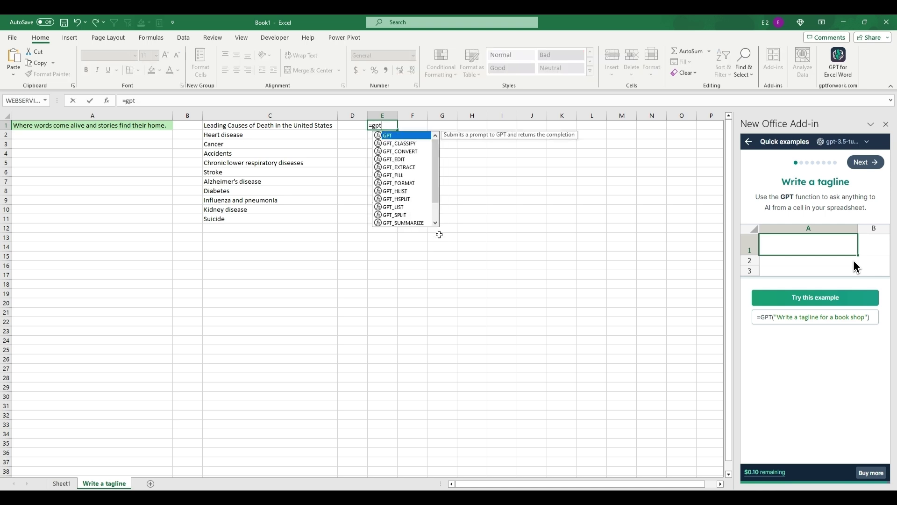
scroll(434, 189, "down", 1)
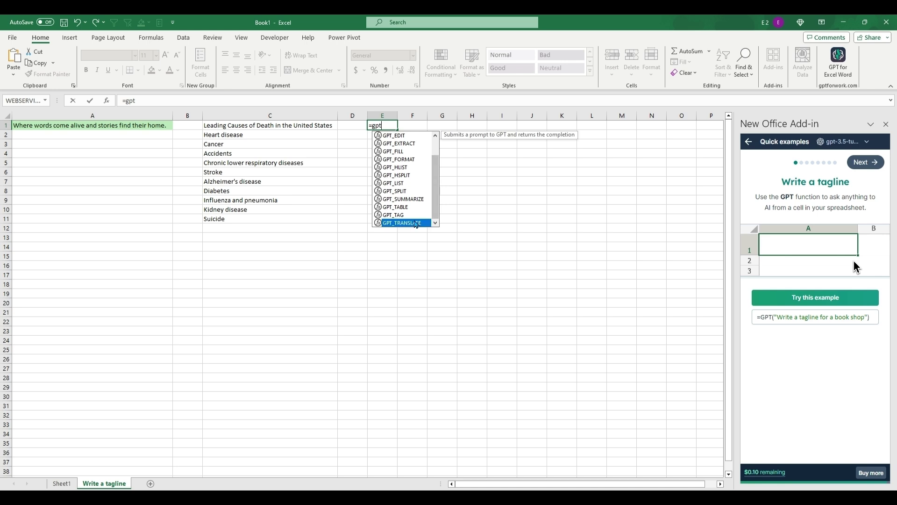
double_click(416, 223)
left_click_drag(258, 126, 257, 217)
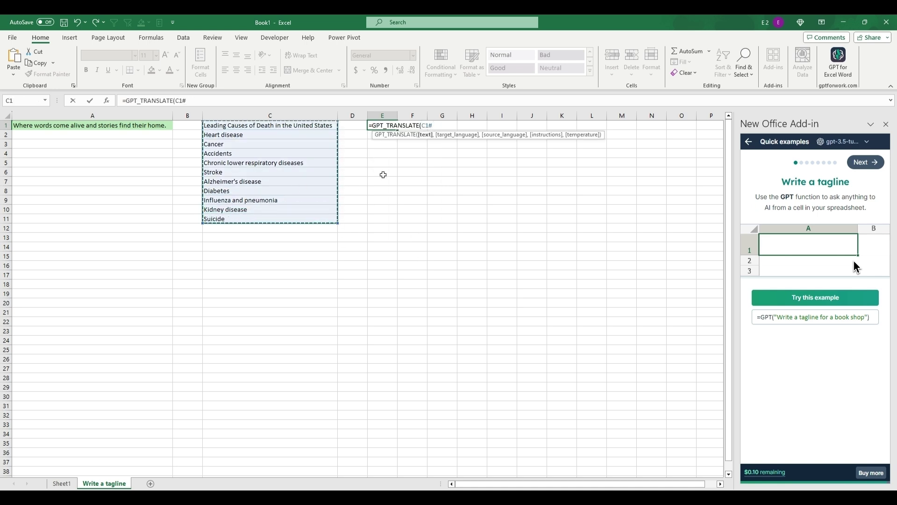
type(",")
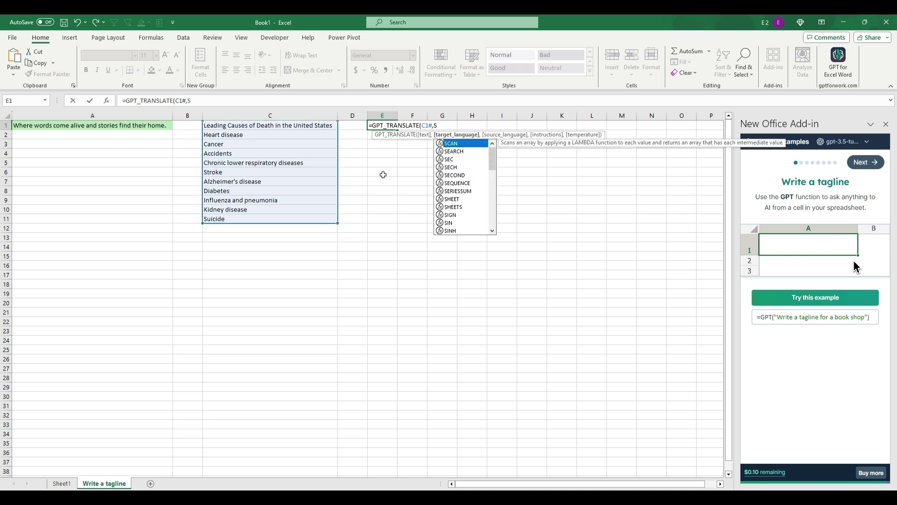
type("Spanish\"")
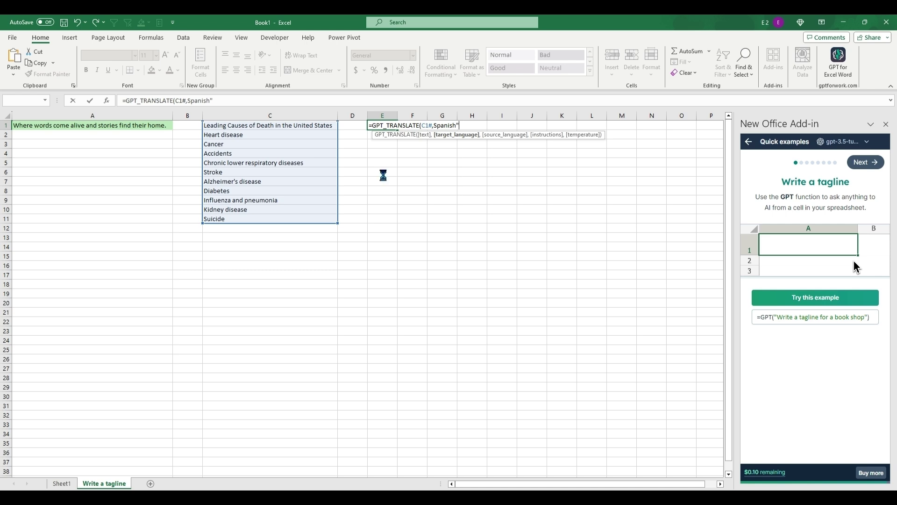
key("Return")
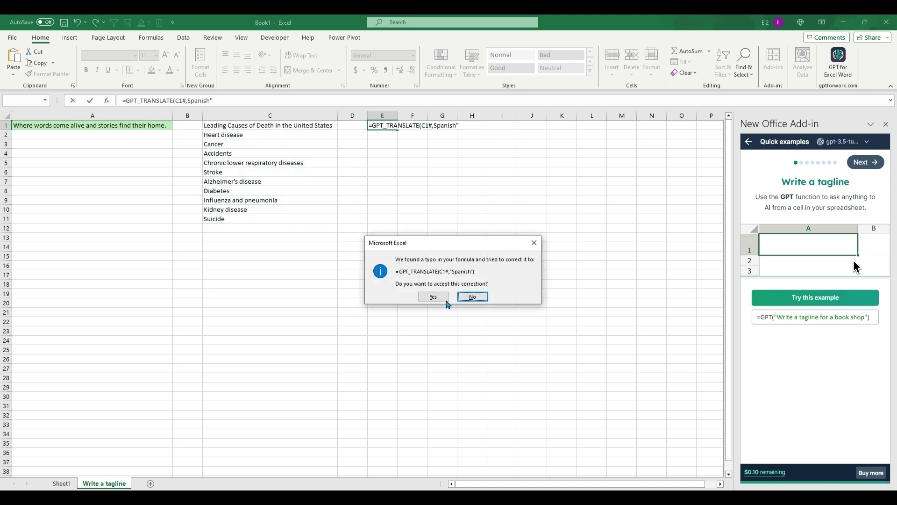
left_click(434, 297)
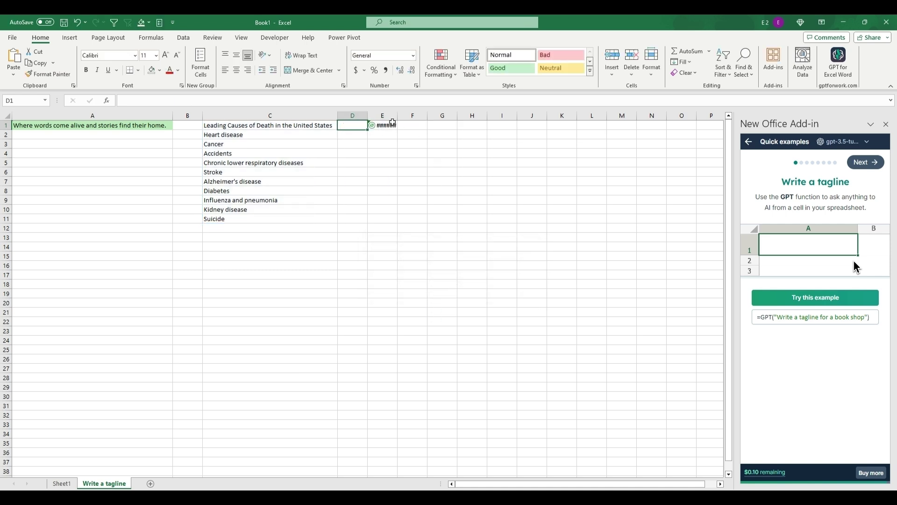
Change E1's formula to translate only cell C1 instead of the spilled C1# range.
left_click(390, 125)
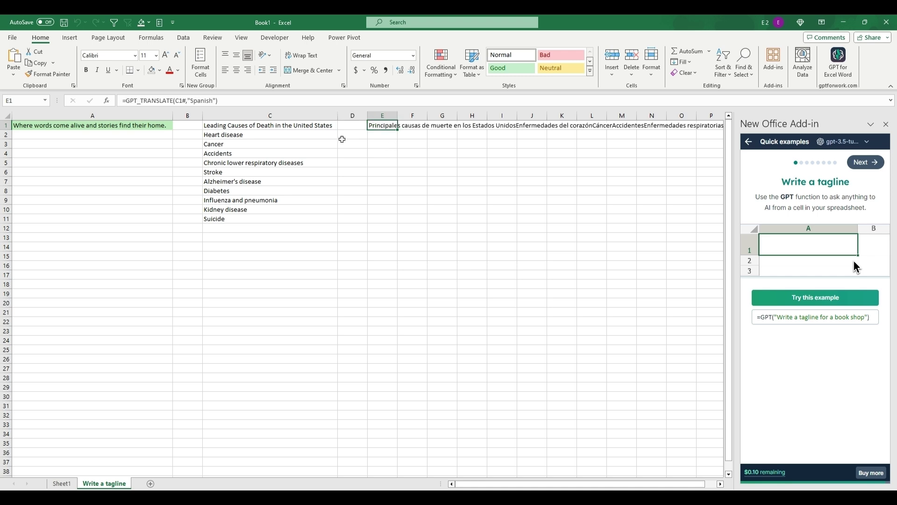
left_click(185, 100)
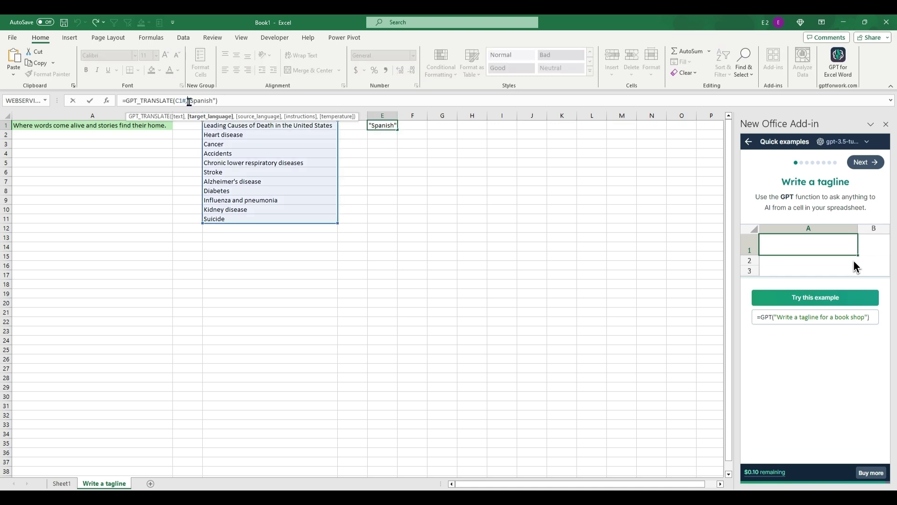
left_click(184, 100)
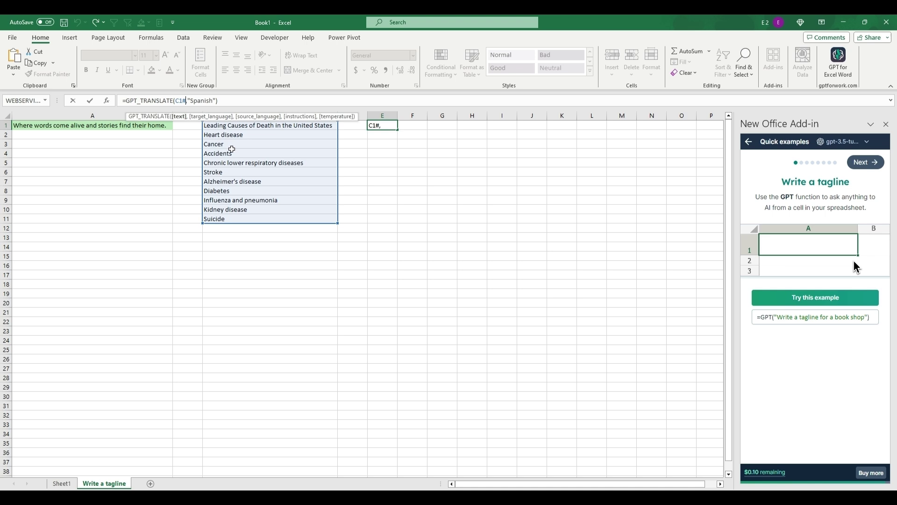
key("BackSpace")
key("BackSpace")
key("BackSpace")
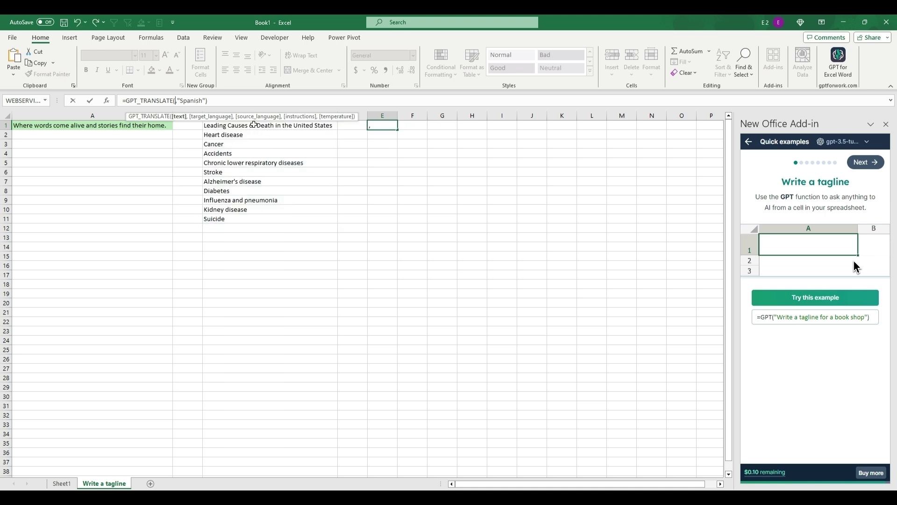
left_click(252, 125)
key("Return")
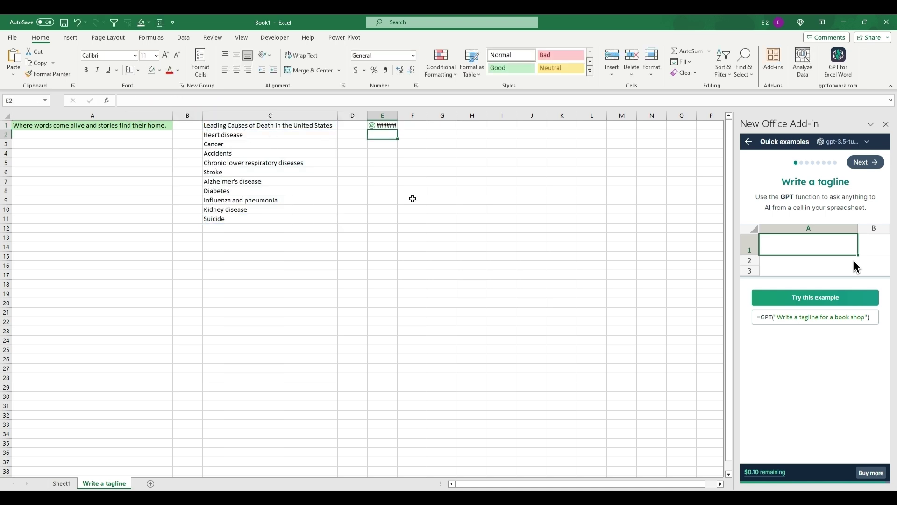
Fill the Spanish translation formula down to E11 and autofit column E.
left_click(388, 125)
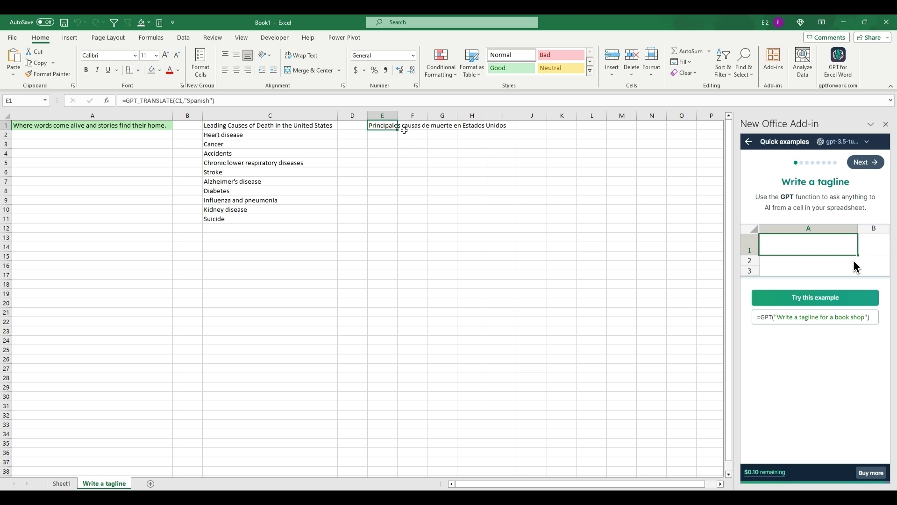
left_click_drag(397, 131, 405, 224)
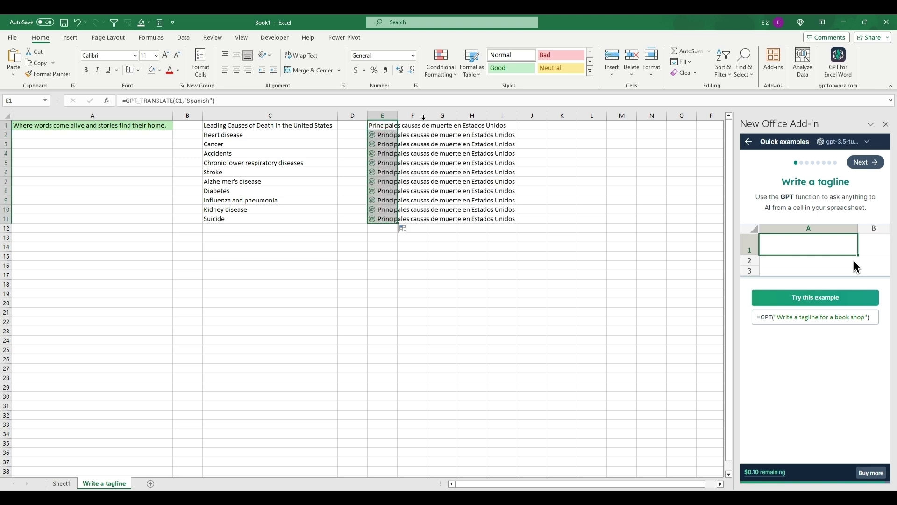
double_click(398, 115)
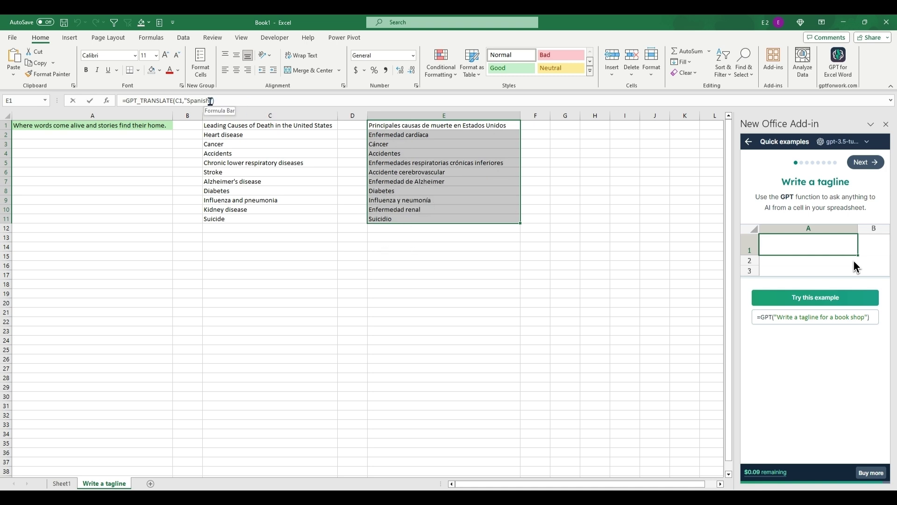
Switch E1's translation language to German and refill the formula down to E11.
double_click(212, 100)
type("German")
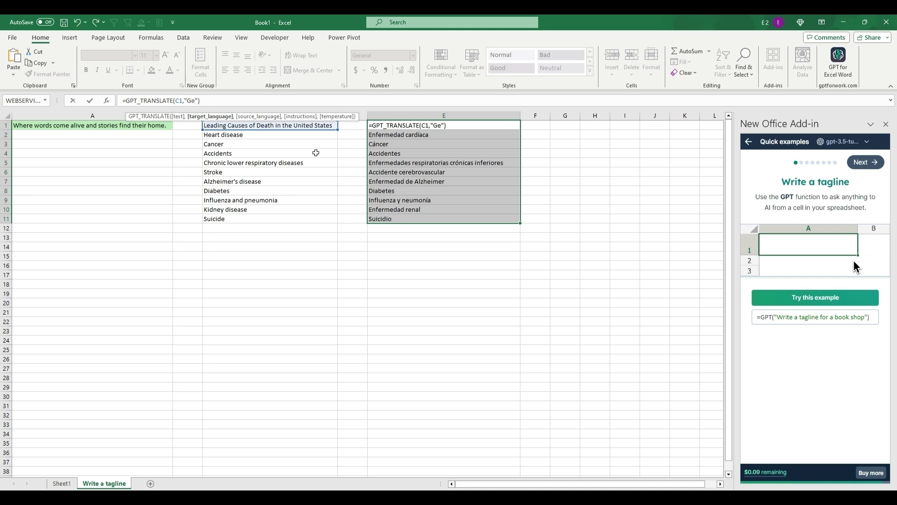
key("Return")
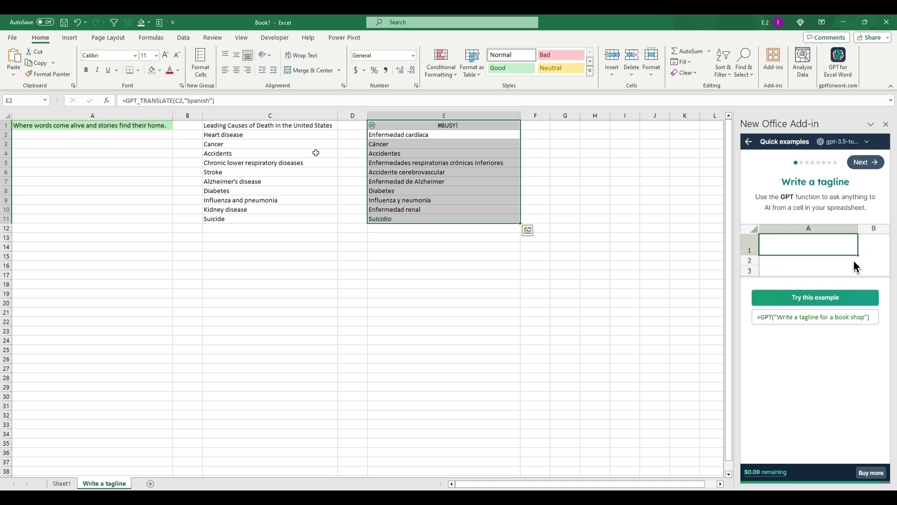
left_click(487, 130)
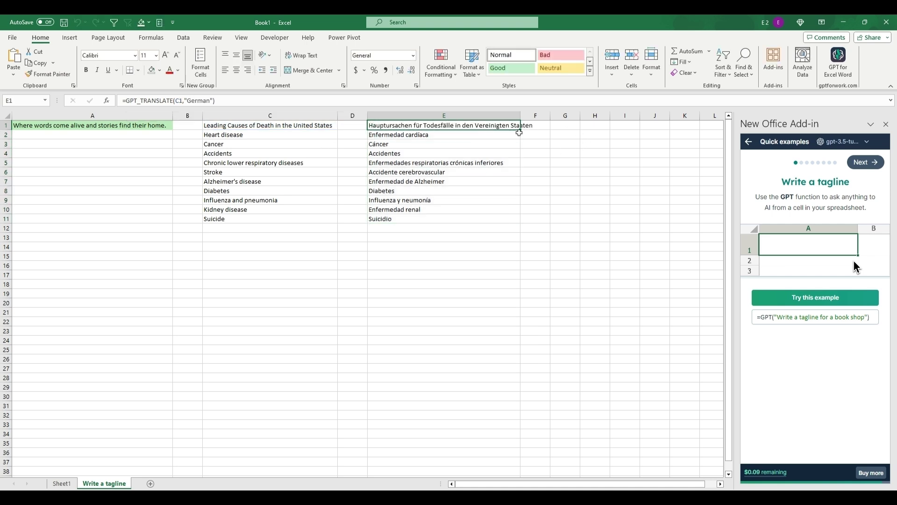
left_click_drag(522, 131, 525, 225)
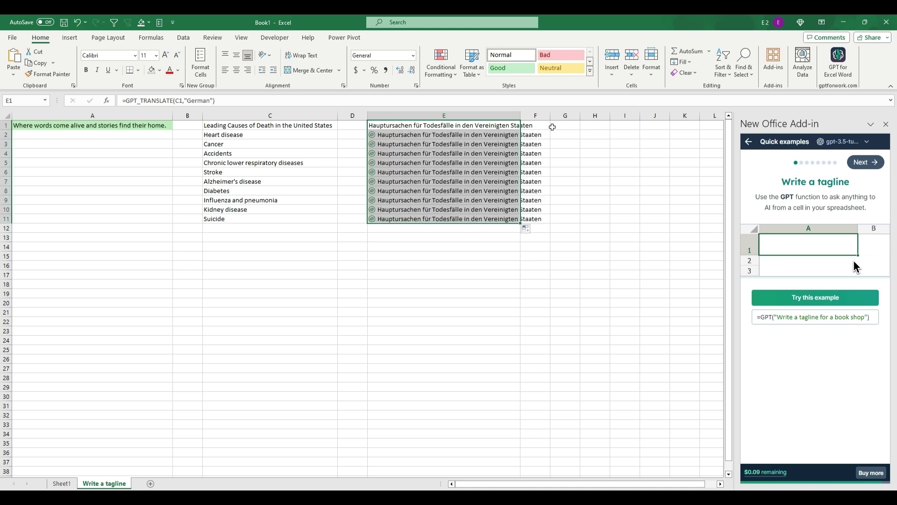
left_click(565, 125)
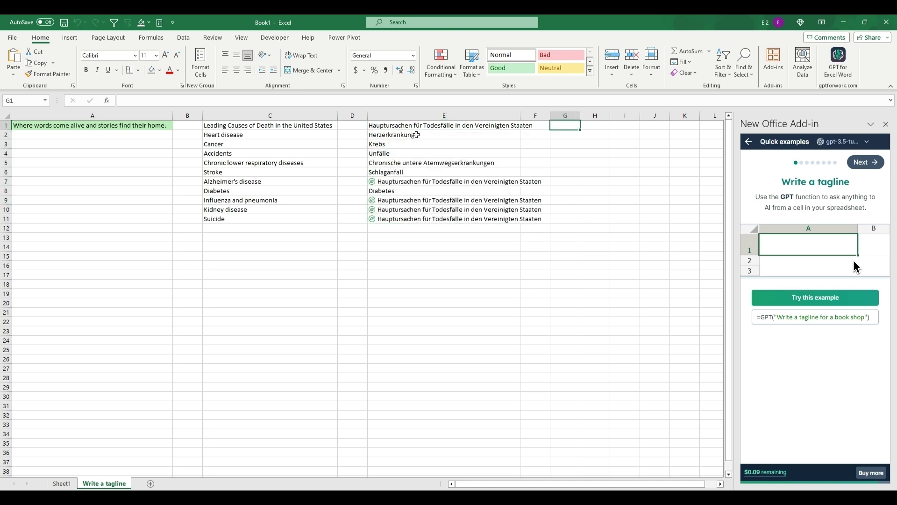
key("Left")
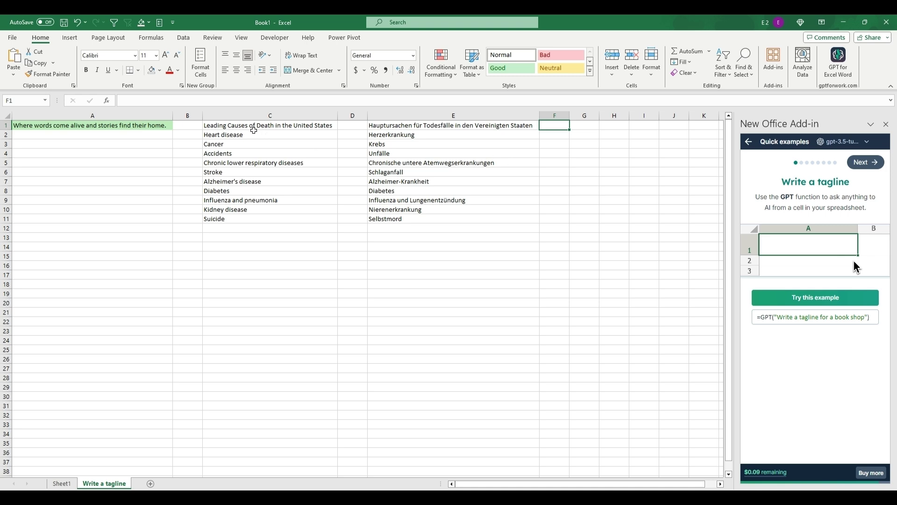
left_click(568, 133)
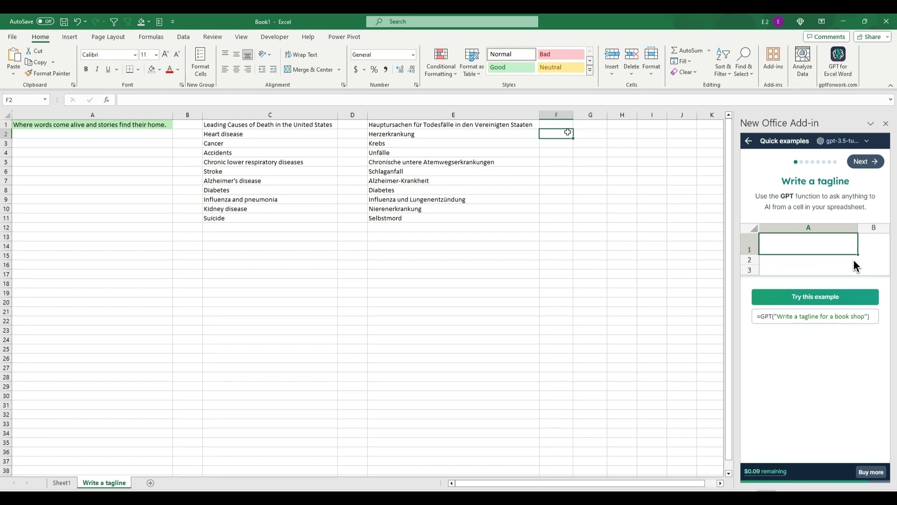
left_click(590, 123)
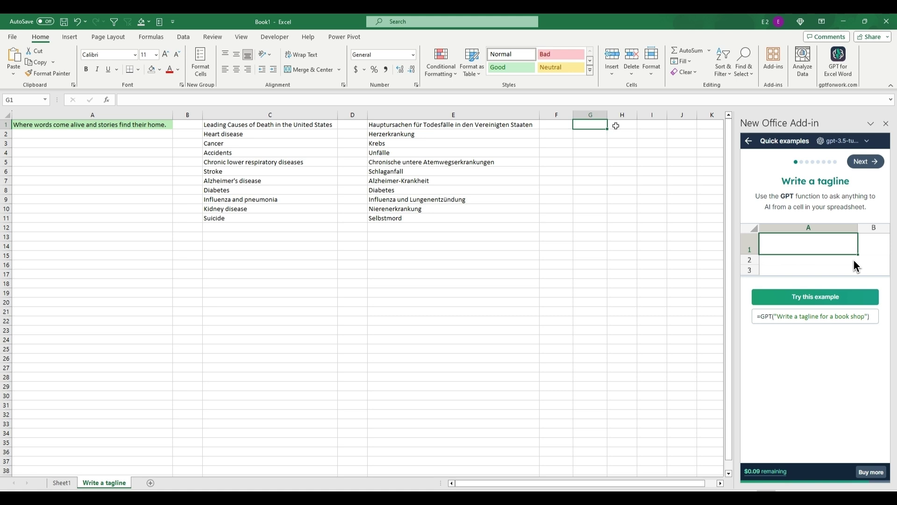
Make G1 a GPT_LIST formula with the prompt 'What are the most popular tourist attractions'.
type("=")
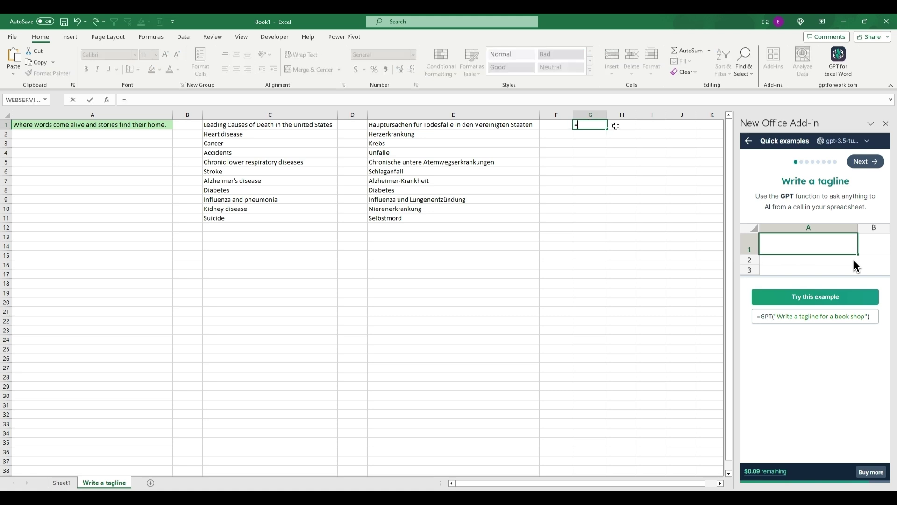
type("gpt")
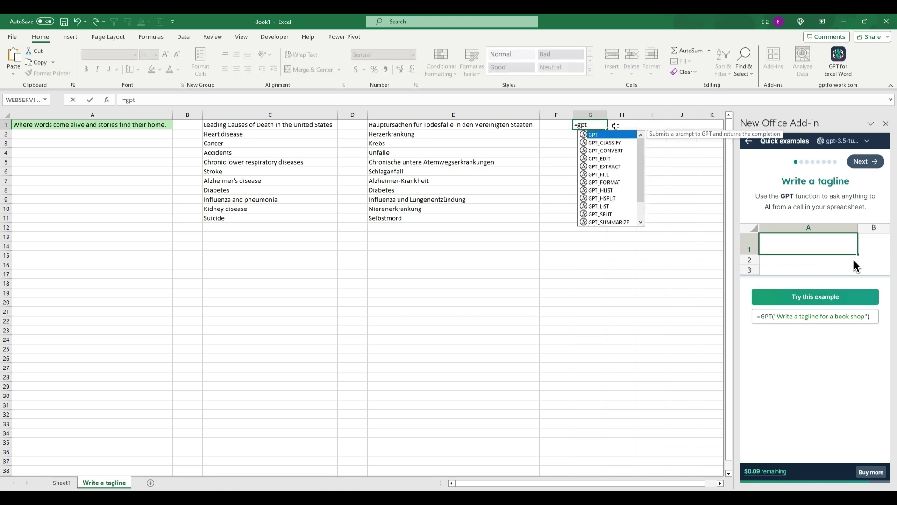
scroll(612, 188, "down", 1)
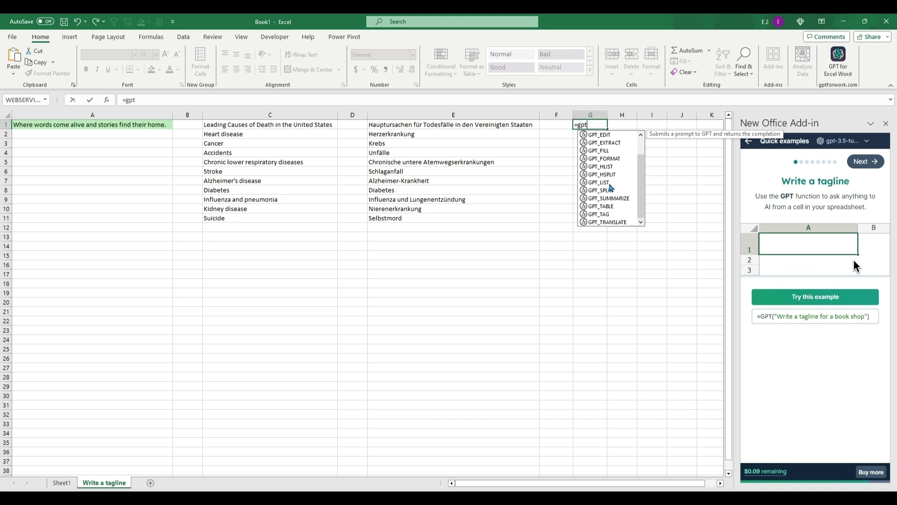
double_click(600, 183)
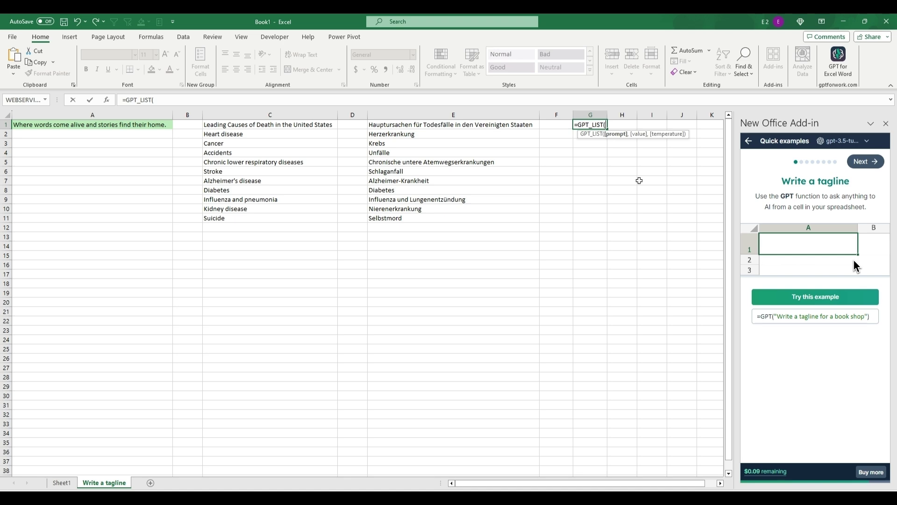
key("shift+Tab")
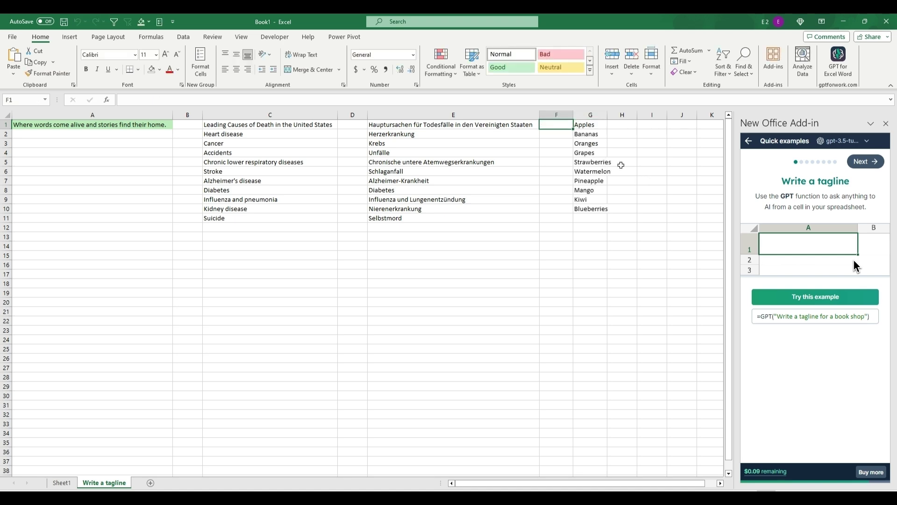
left_click(582, 131)
left_click(158, 101)
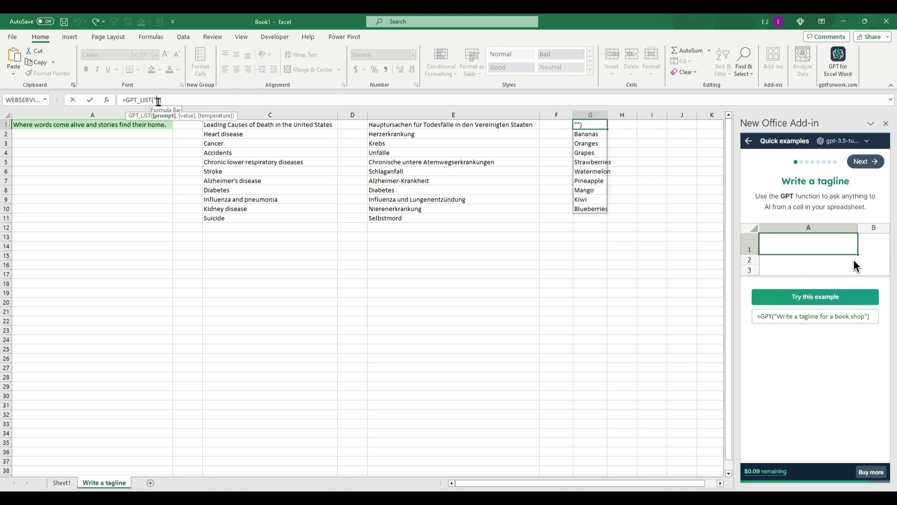
type("What are ")
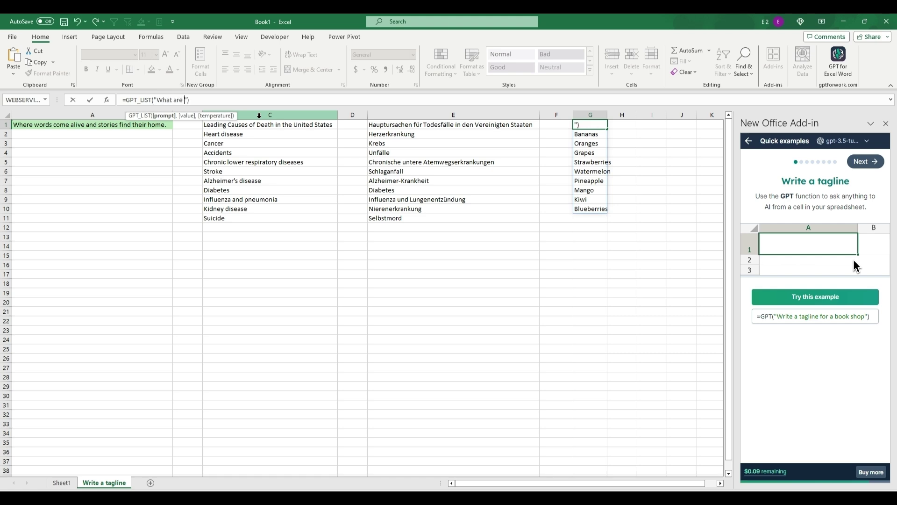
type("the most popular tourist attractions")
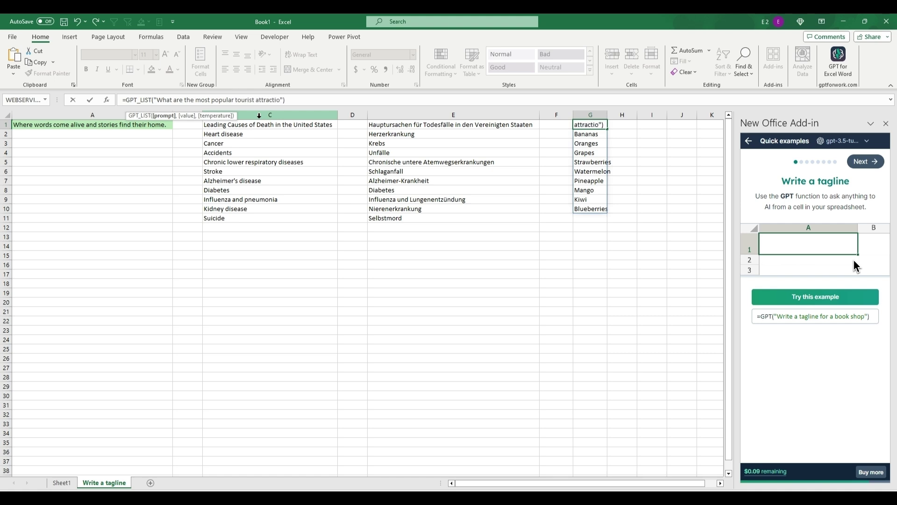
key("Return")
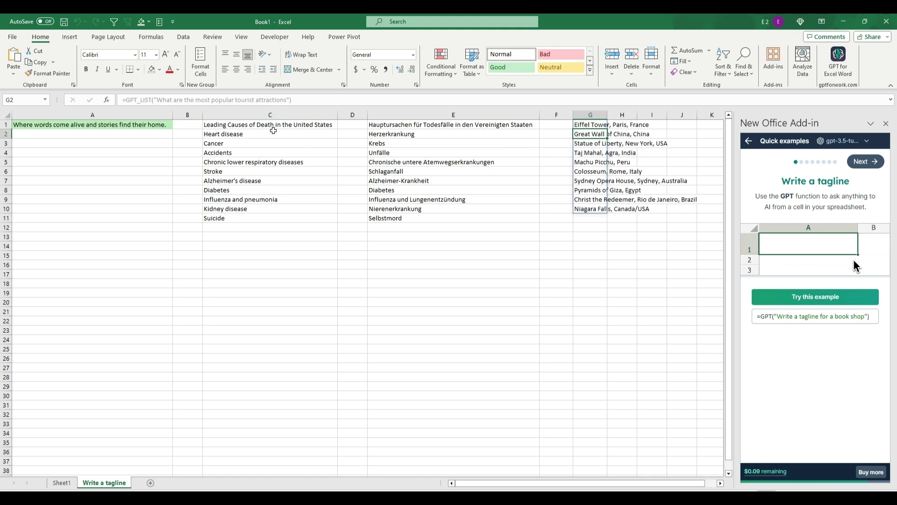
left_click_drag(598, 124, 585, 207)
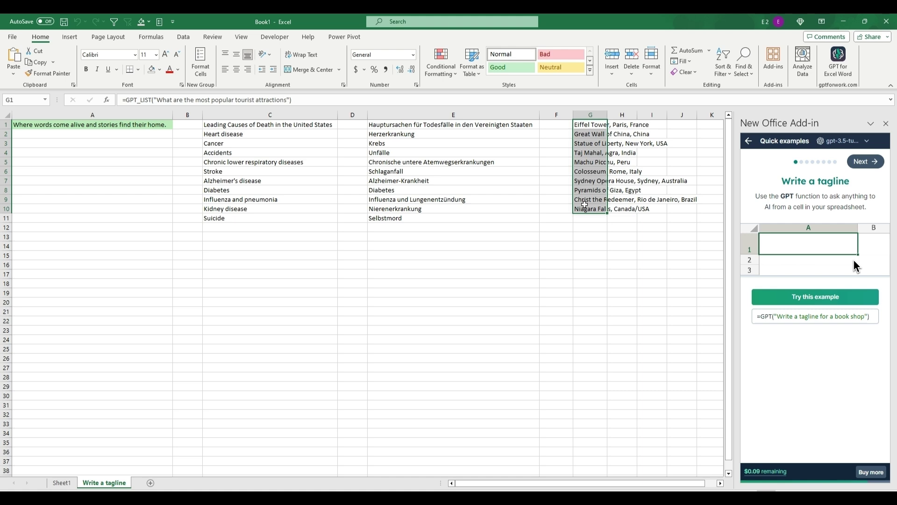
left_click(554, 218)
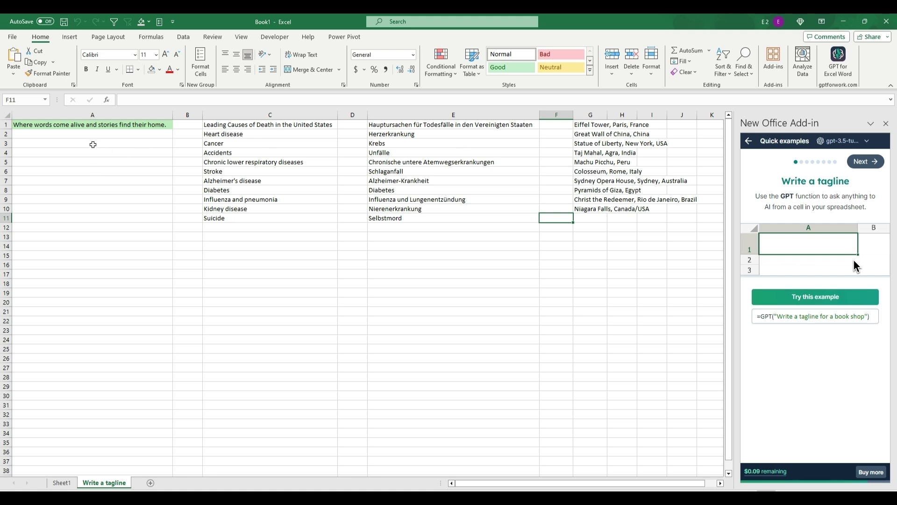
Type =gpt("Write a 300 word story about harry potter") into cell A3.
left_click(93, 144)
left_click(63, 124)
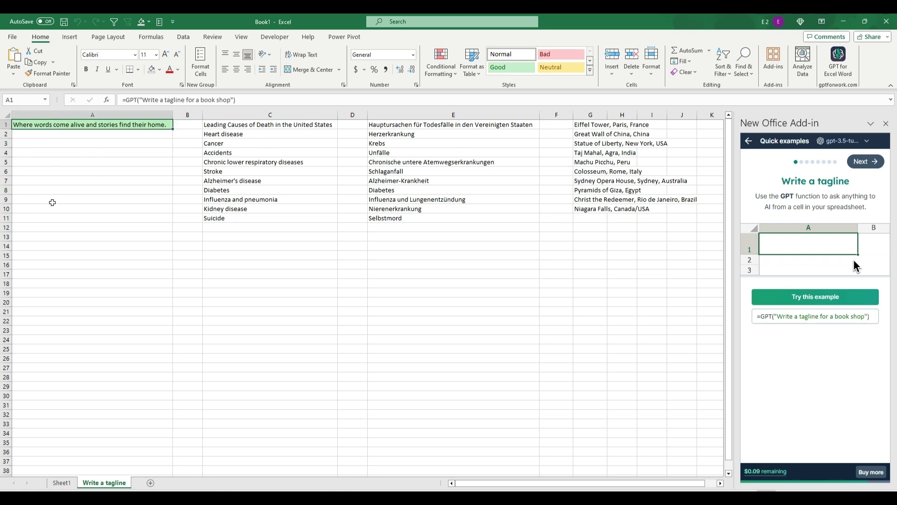
left_click(76, 143)
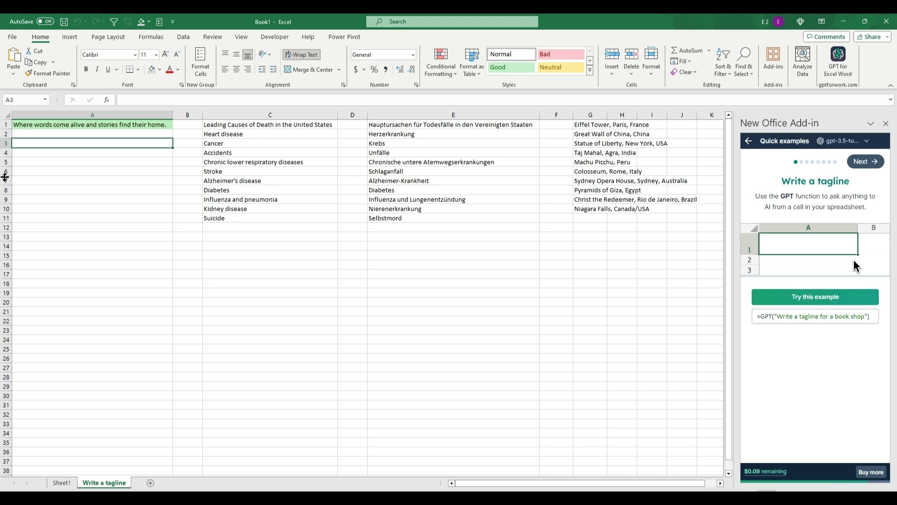
left_click(161, 99)
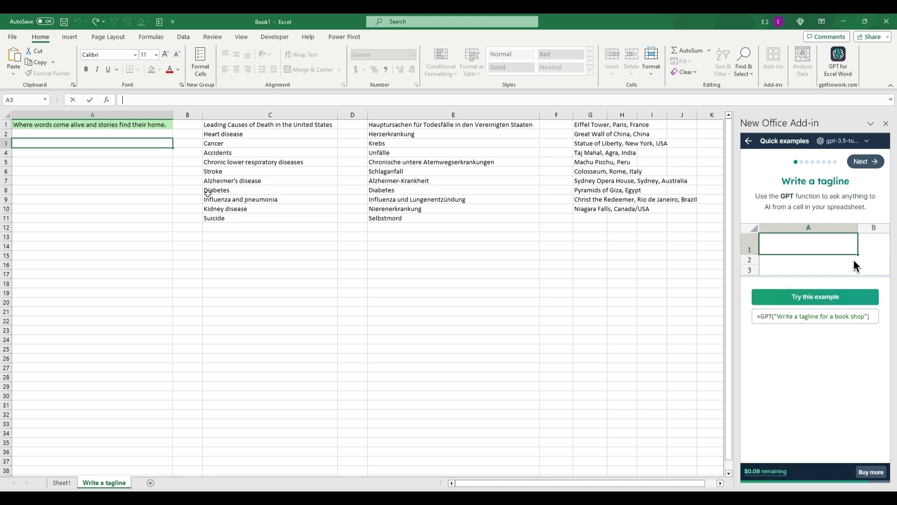
type("=gpt")
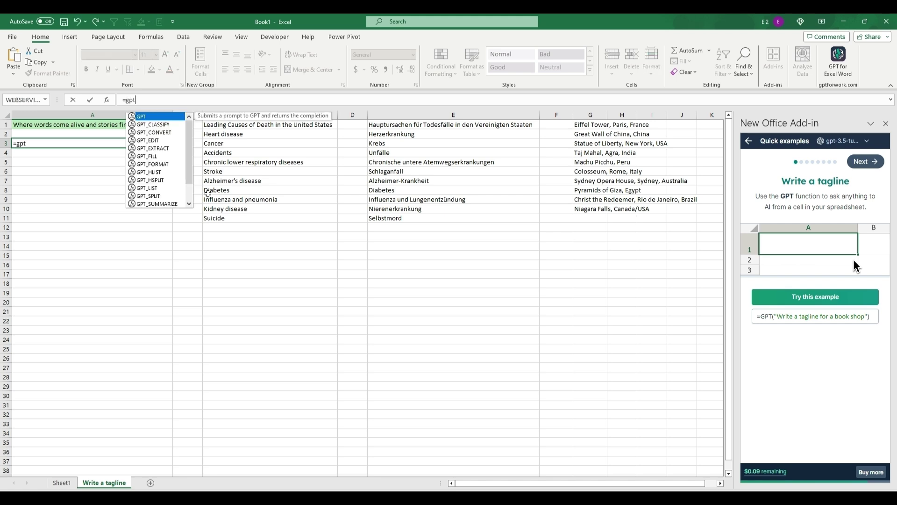
type("(")
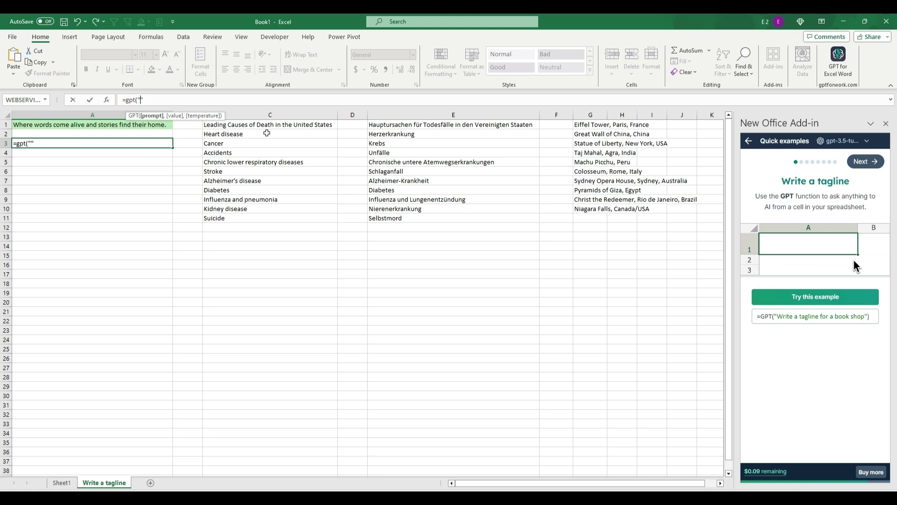
type("Write a 300 word story about")
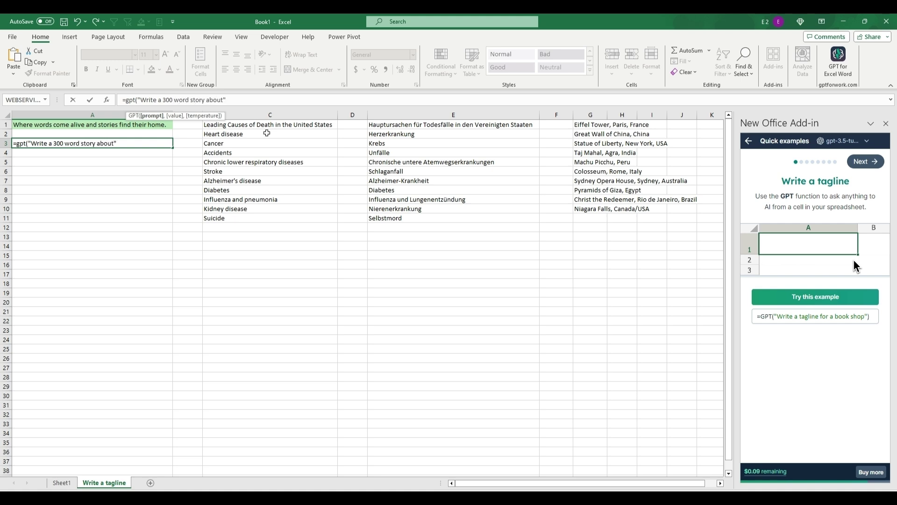
type(" harry potter\")")
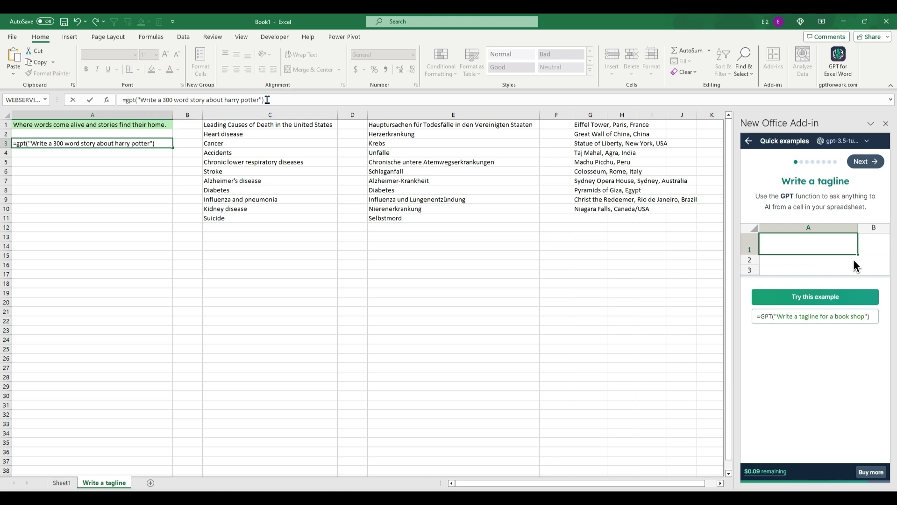
Run the Harry Potter story formula in A3, wrap its text, and widen column A.
left_click(89, 100)
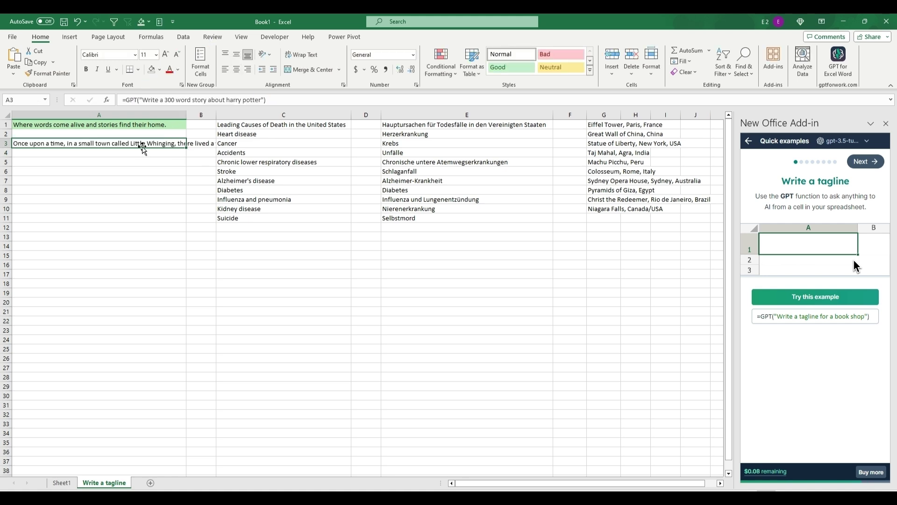
left_click(290, 55)
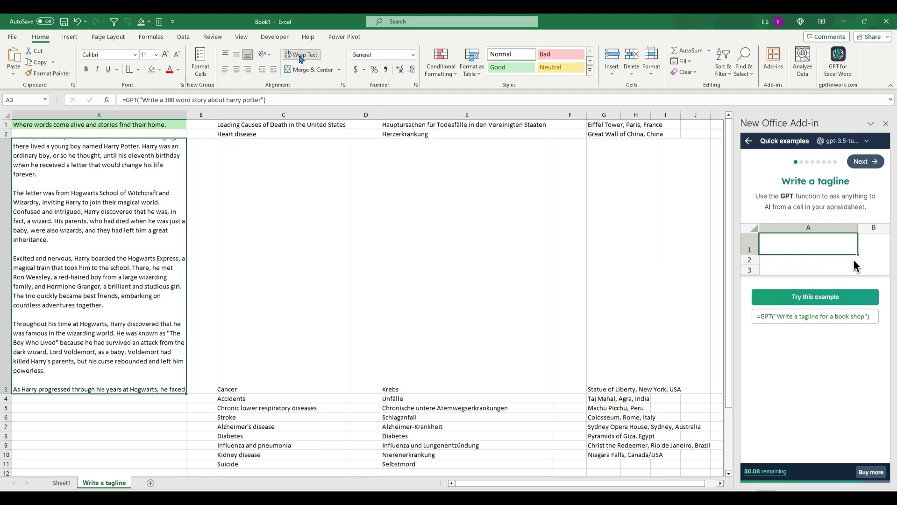
left_click_drag(186, 114, 241, 115)
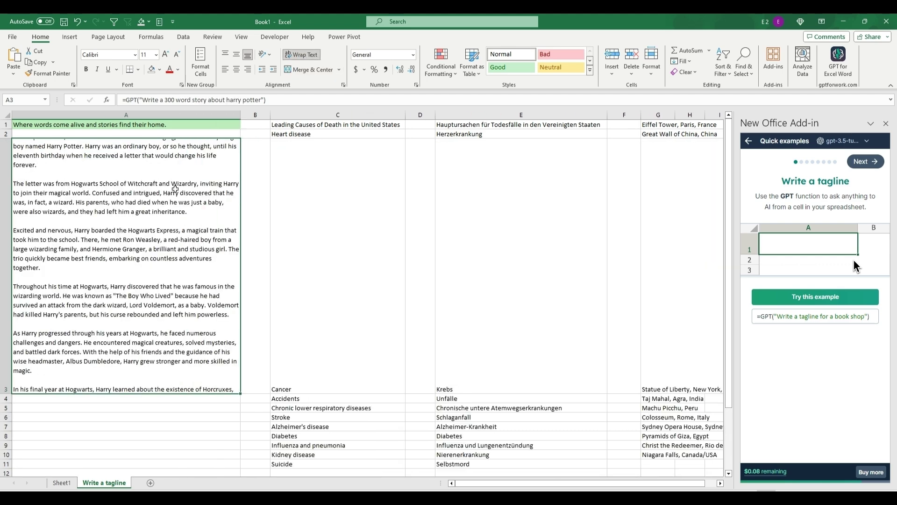
left_click(149, 415)
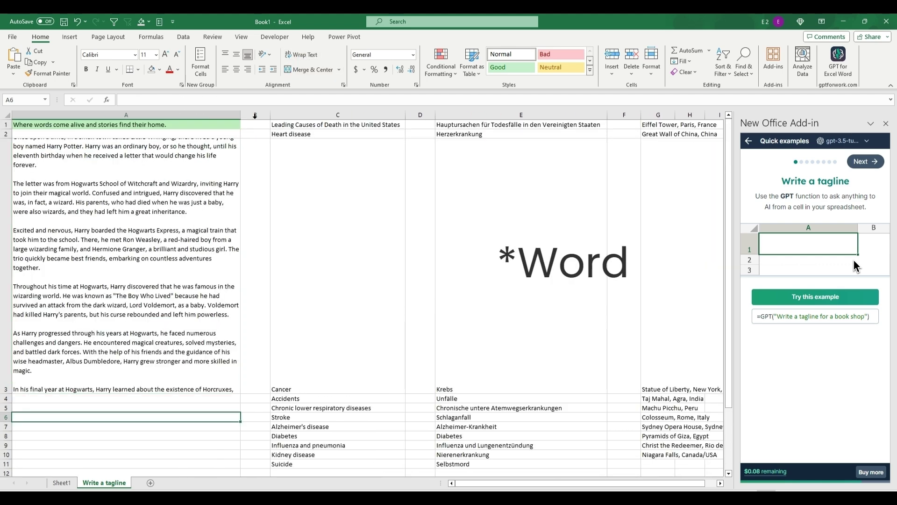
double_click(241, 115)
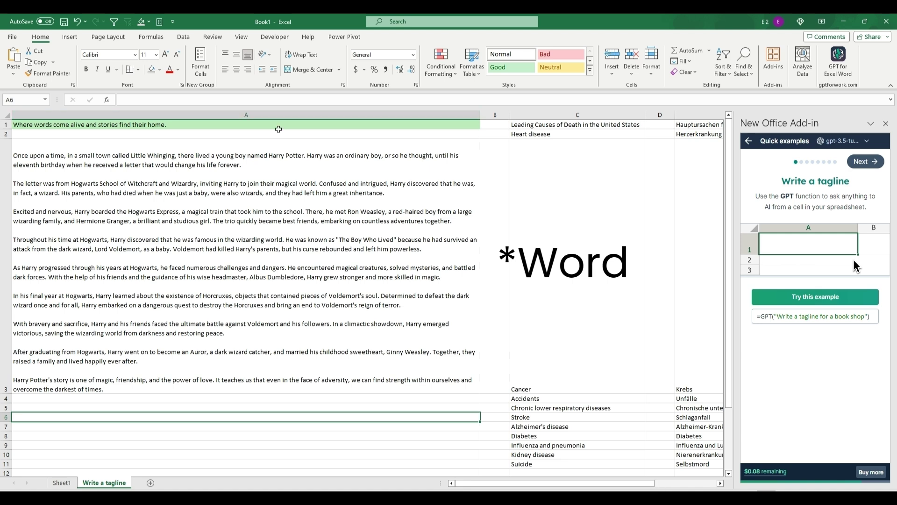
left_click(159, 201)
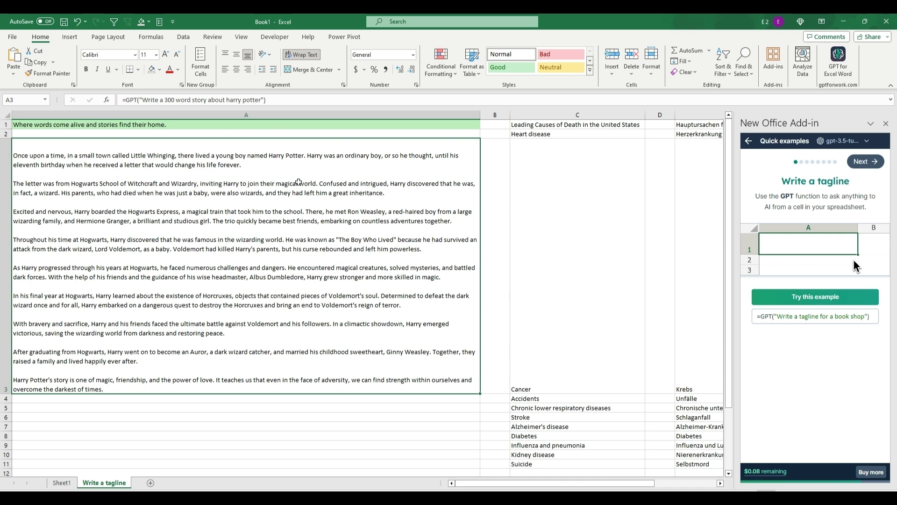
From the GPT for Excel home menu, open the $0.08-remaining usage page and its $19/$44/$79 pack pricing.
left_click(749, 140)
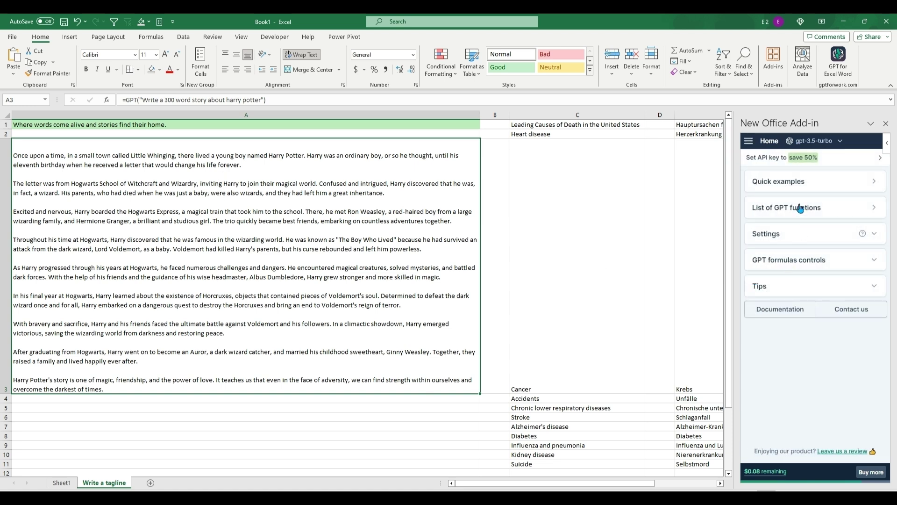
mouse_move(770, 477)
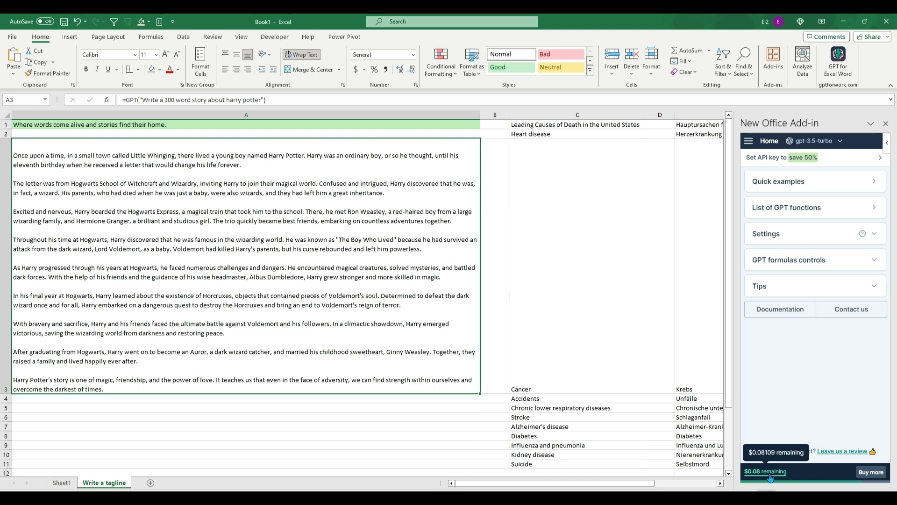
left_click(767, 472)
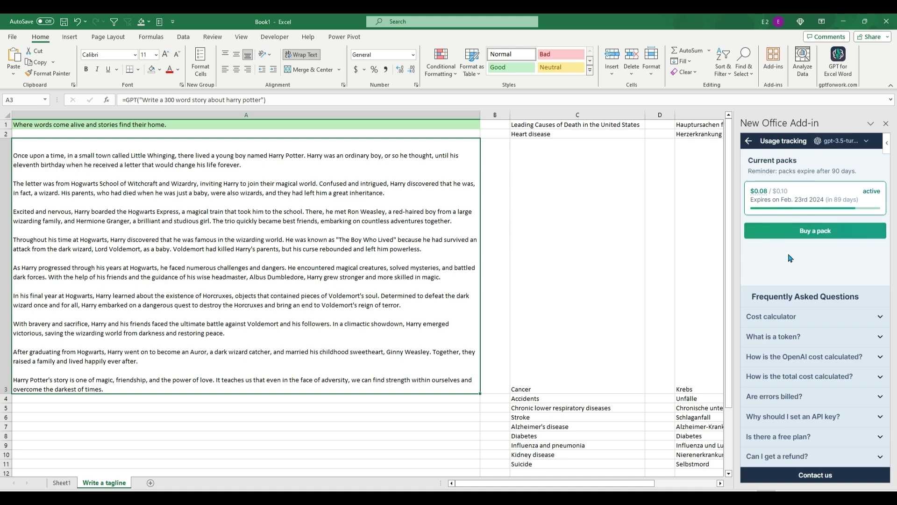
left_click(768, 225)
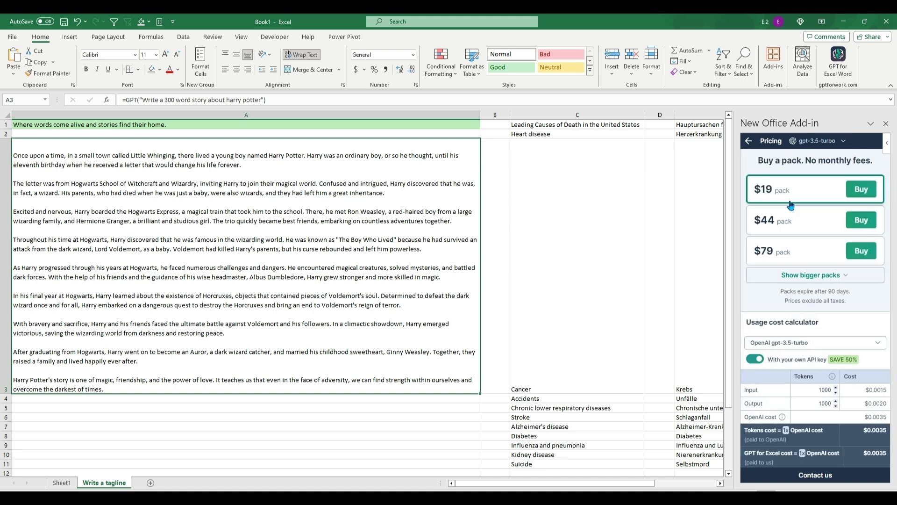